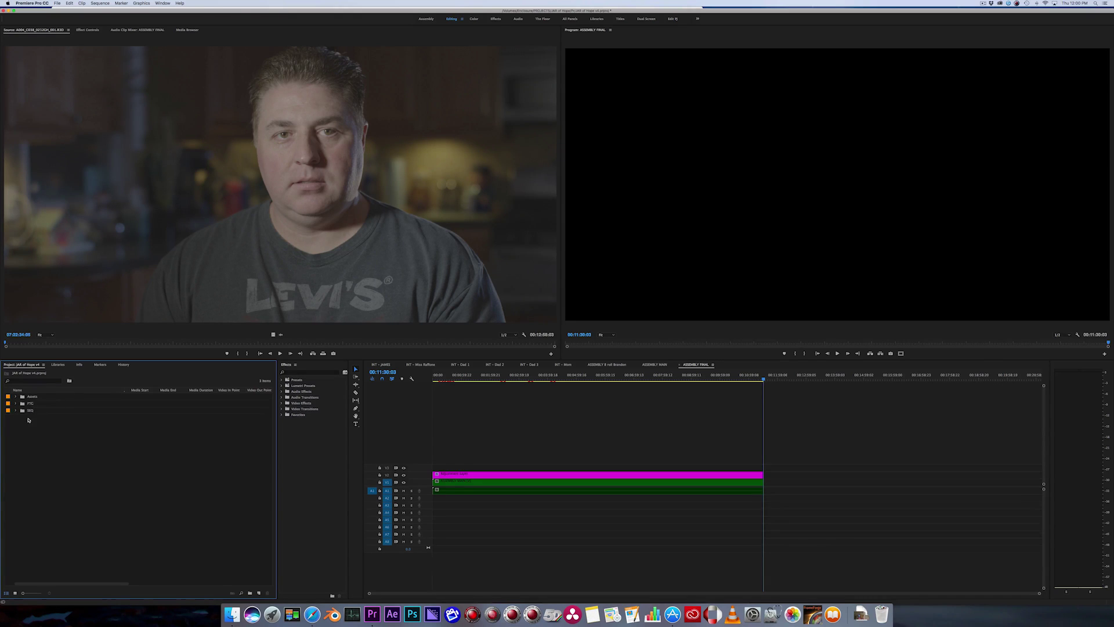
Step: Examine the contents of the Assets bin, including its Music and Titles bins
click(15, 397)
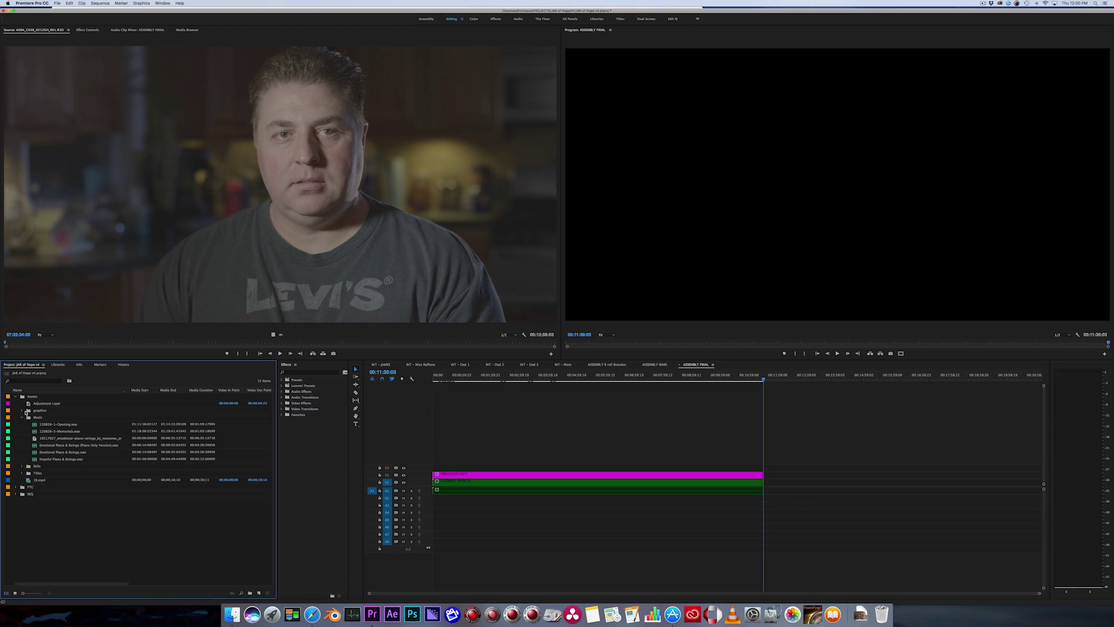
click(21, 419)
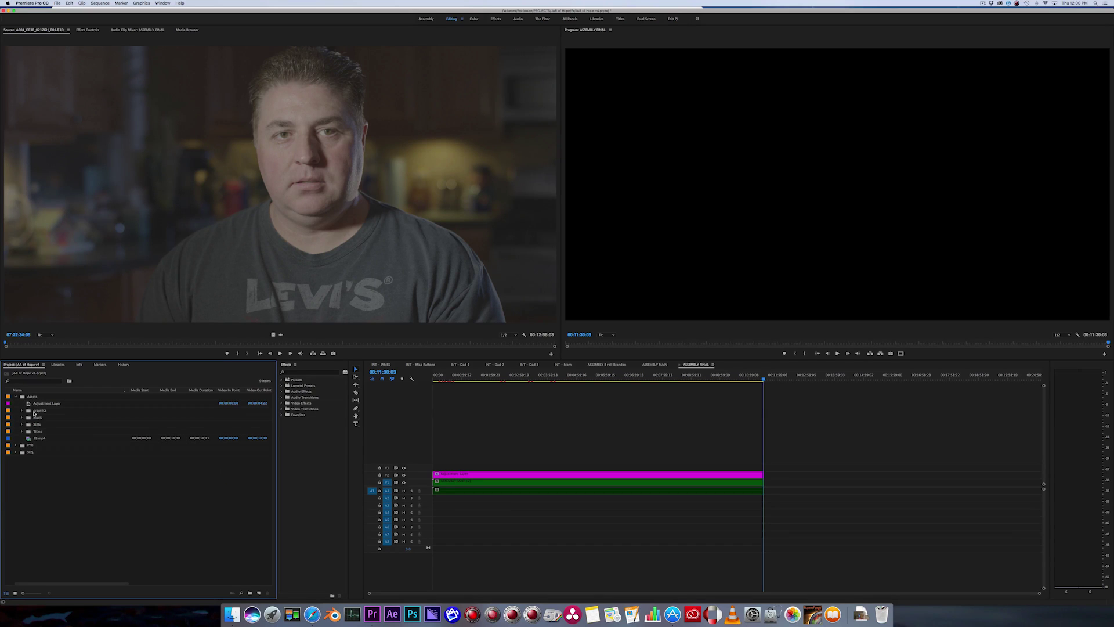
click(21, 433)
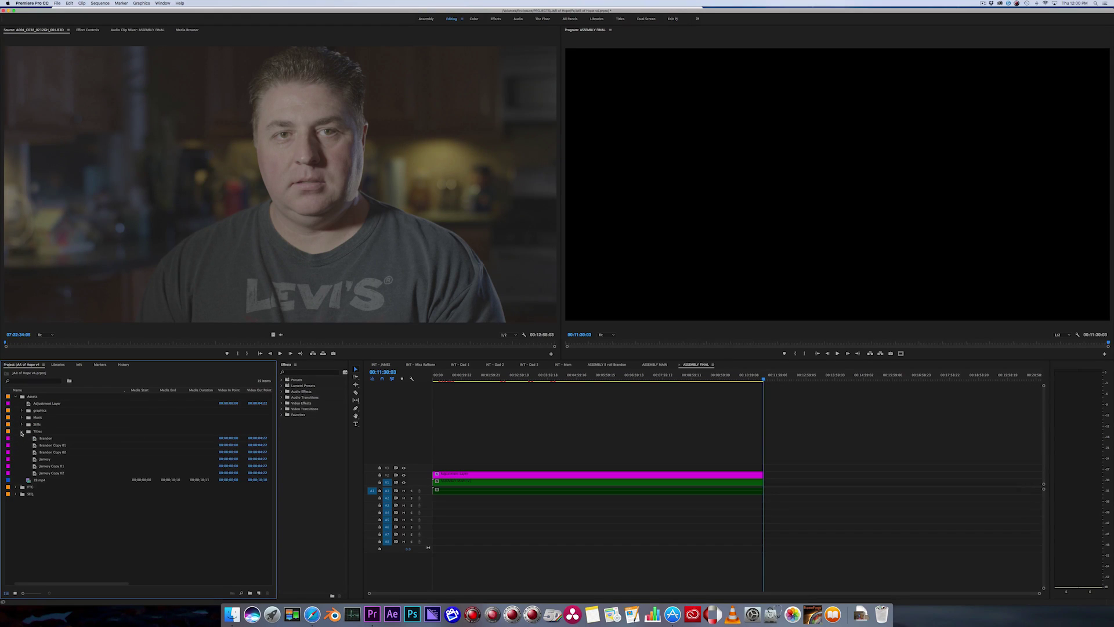
click(22, 433)
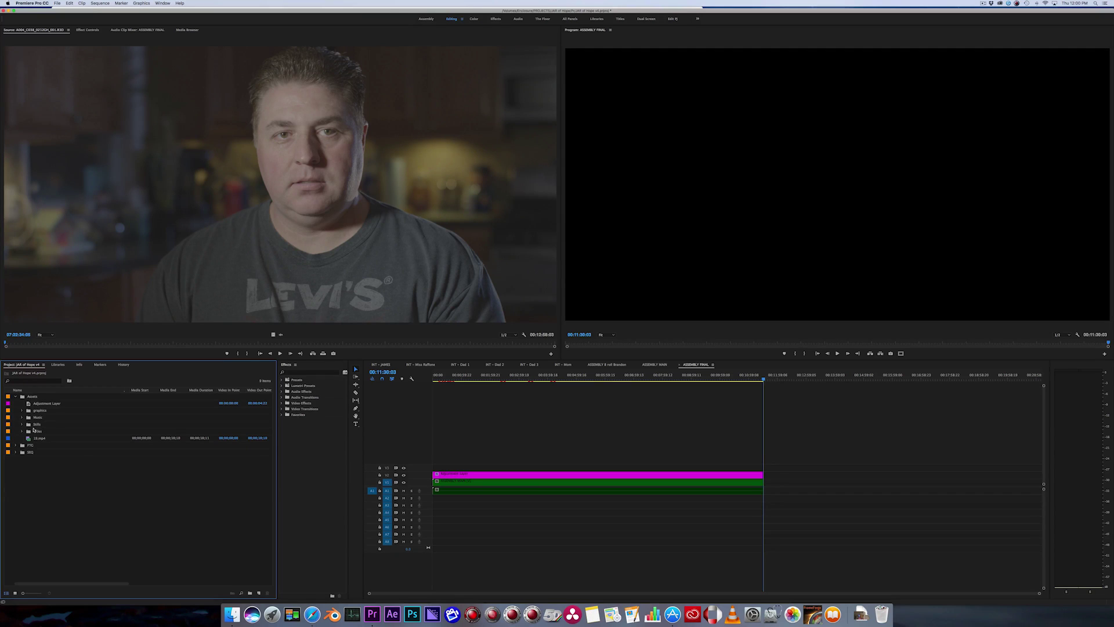
click(15, 397)
Step: Examine the dated footage bins inside the FTG bin, from the 02_22_17 bin to the 03_08_17 main bin
click(16, 404)
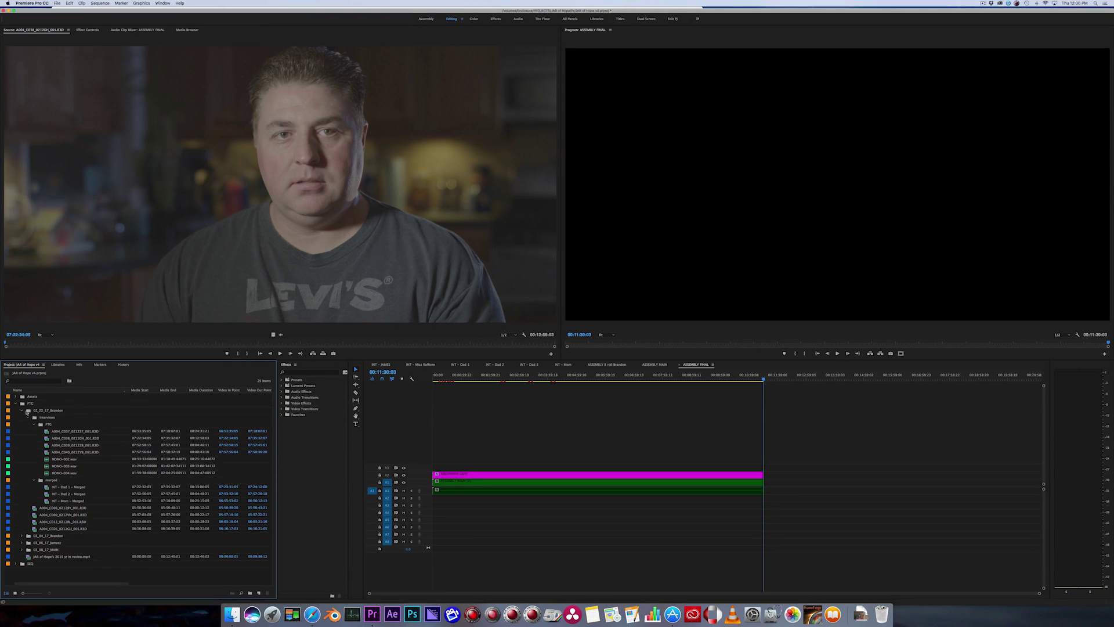
click(22, 411)
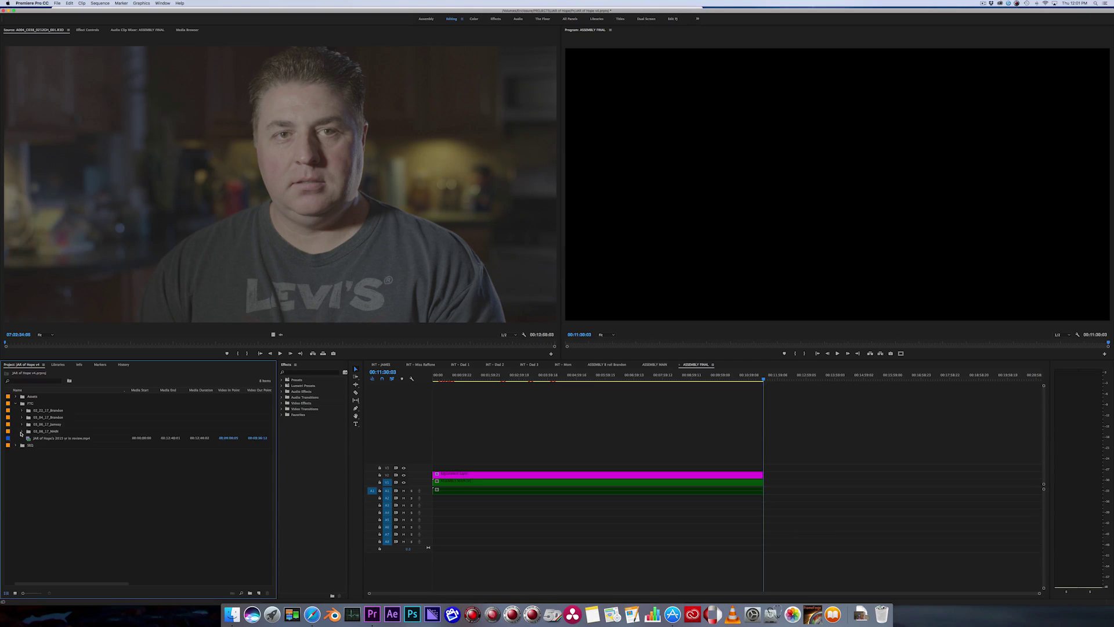
click(21, 432)
click(22, 432)
Step: Switch to Finder, examine the JAR of Hope project's footage folders, and return to Premiere Pro
click(233, 614)
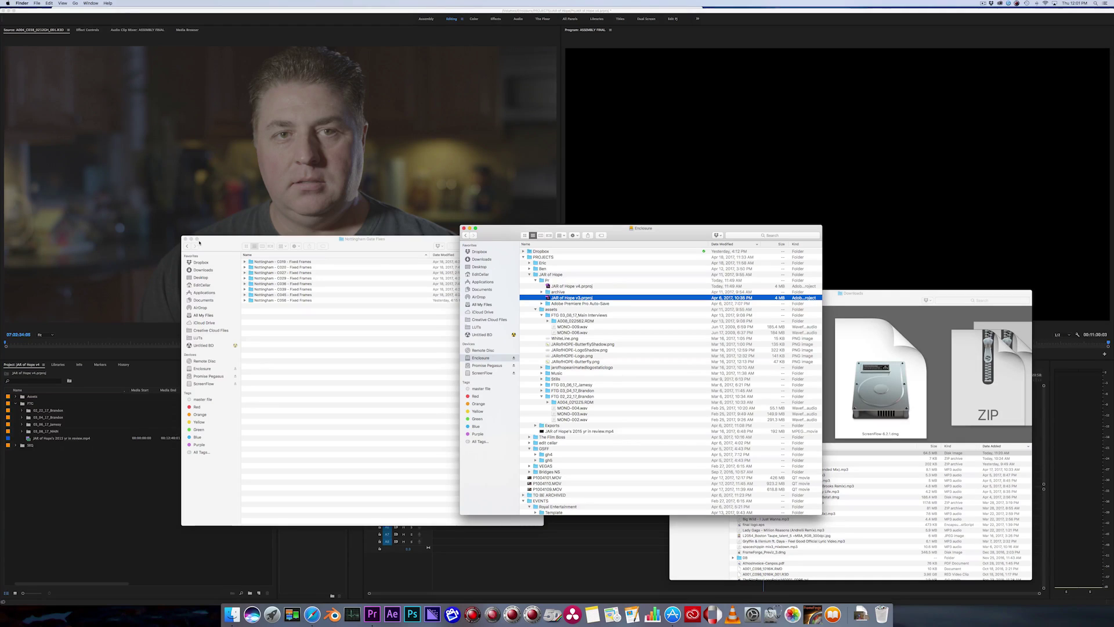
scroll(568, 341, down, 3)
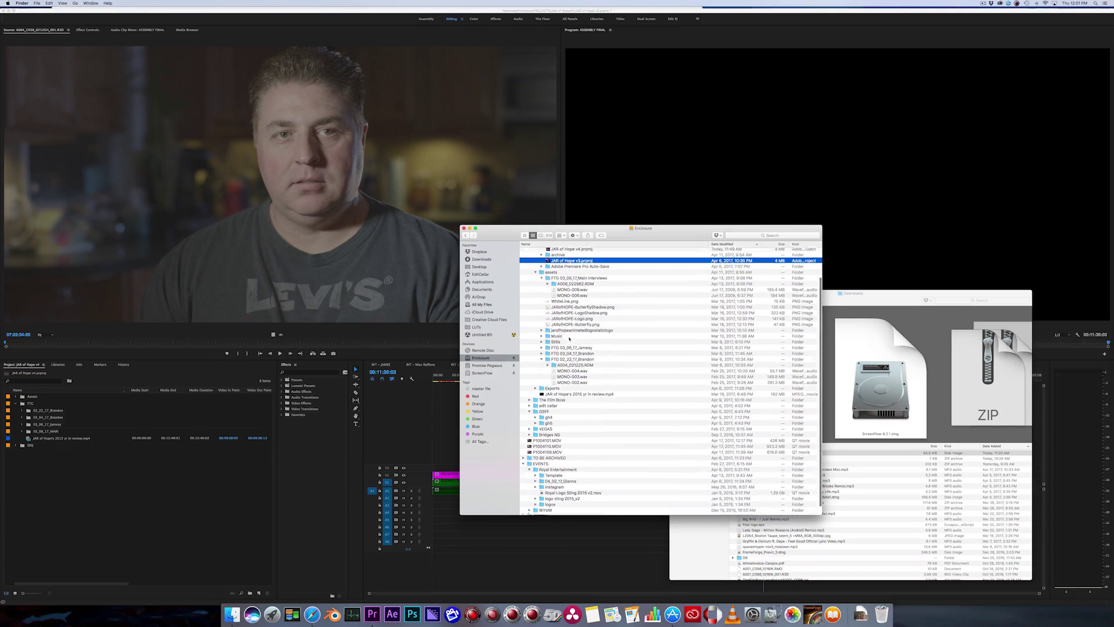
click(543, 350)
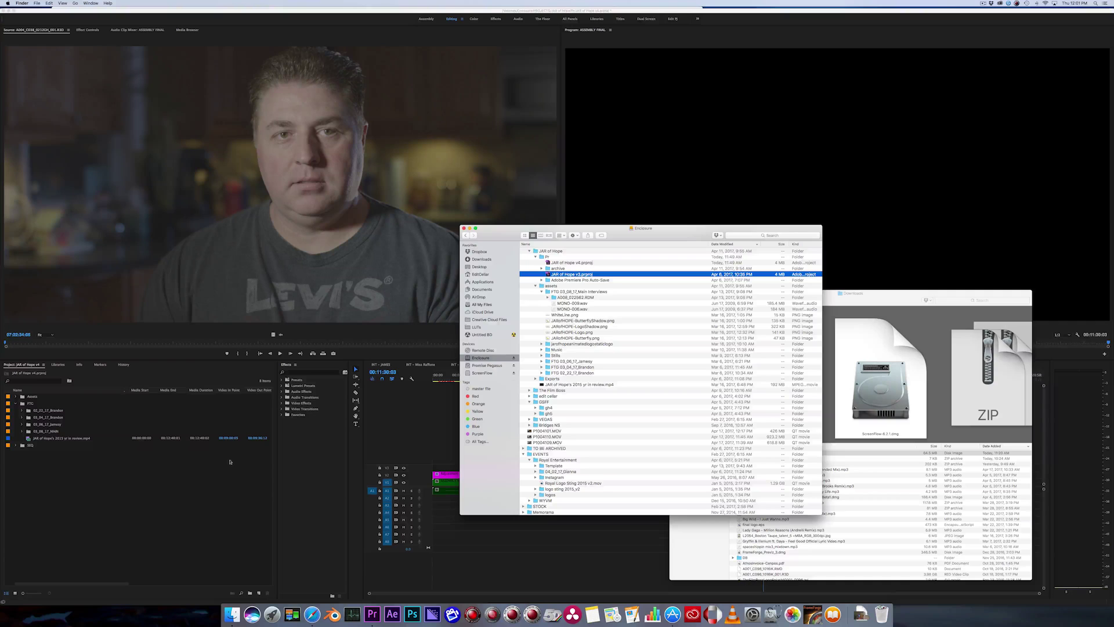
click(210, 462)
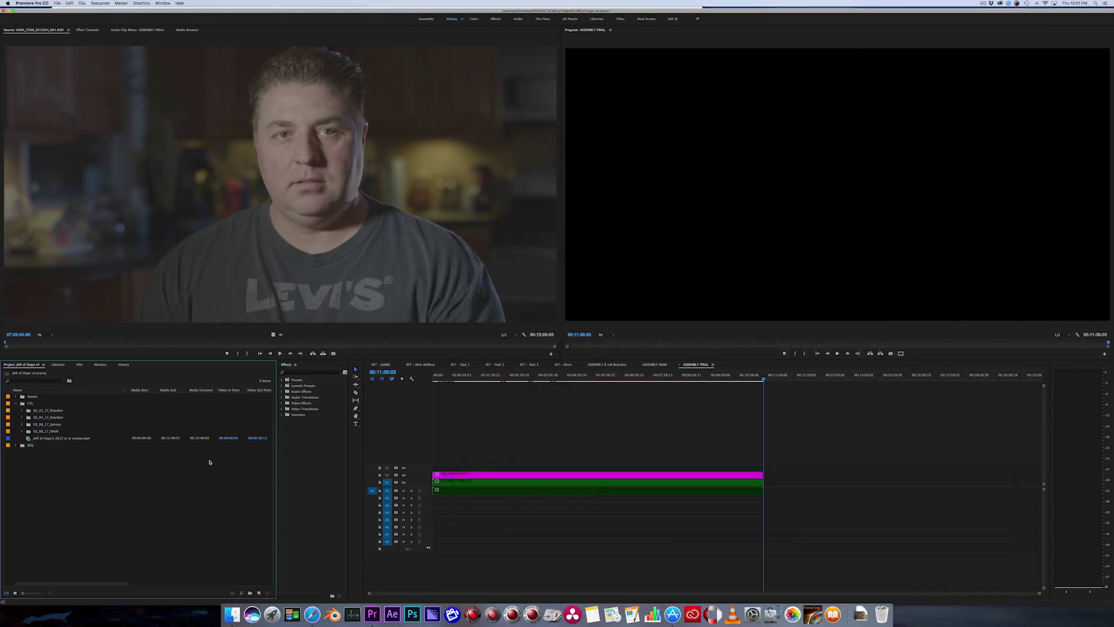
Step: Examine the sequences stored in the SEQ bin and in its INT and Archive bins
click(16, 405)
click(16, 410)
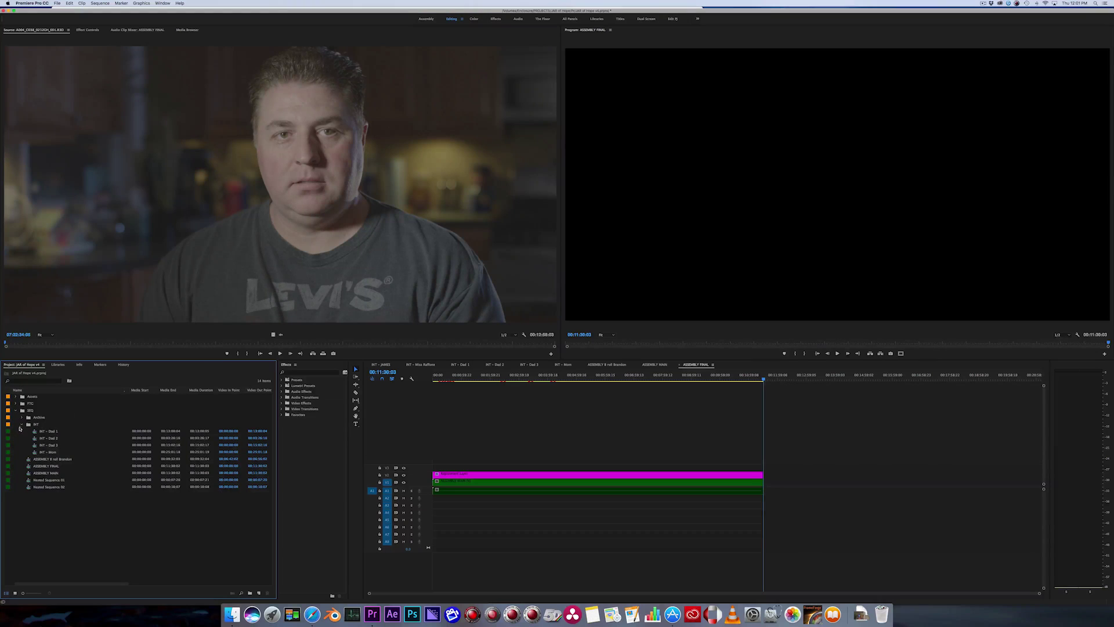
click(21, 426)
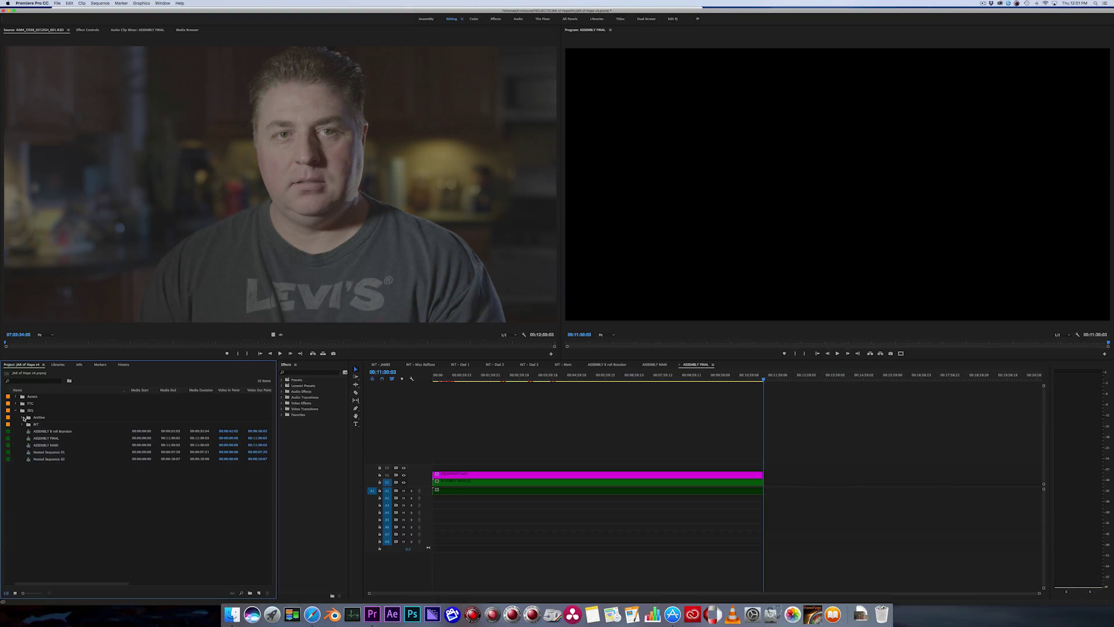
click(22, 418)
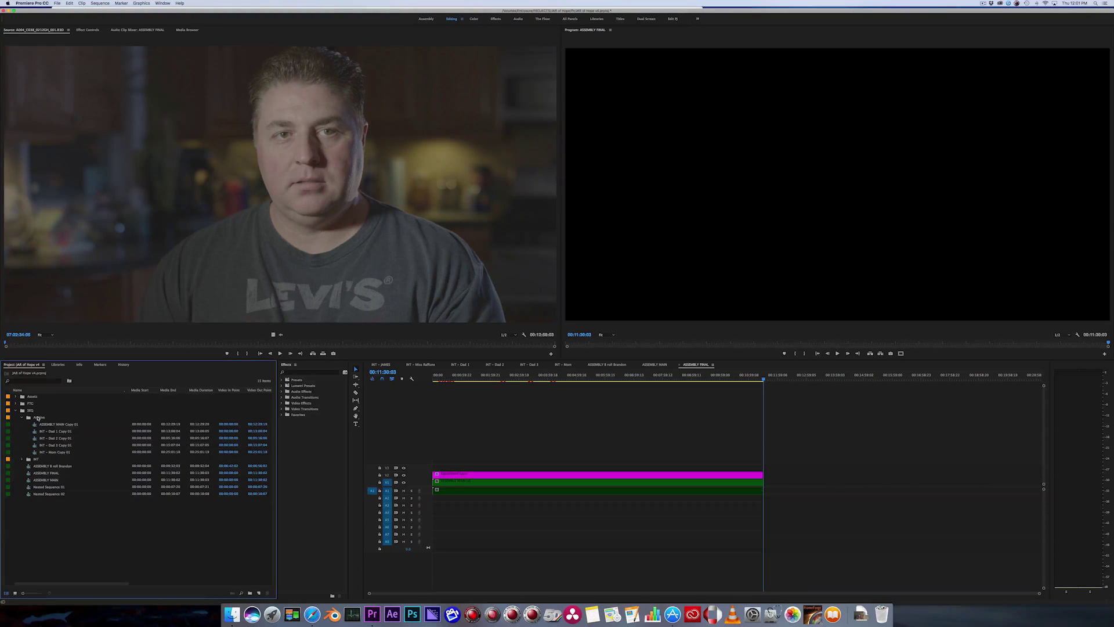
Step: Duplicate the archived INT - Mom sequence copy in the Archive bin and delete the duplicate
click(58, 452)
key(super+shift+slash)
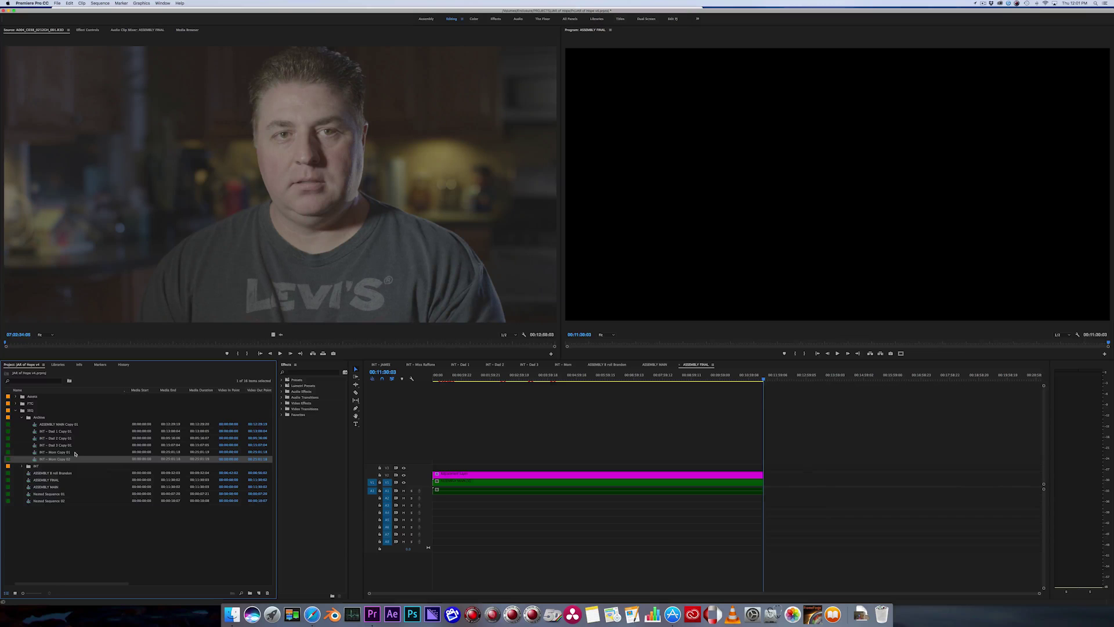
key(Delete)
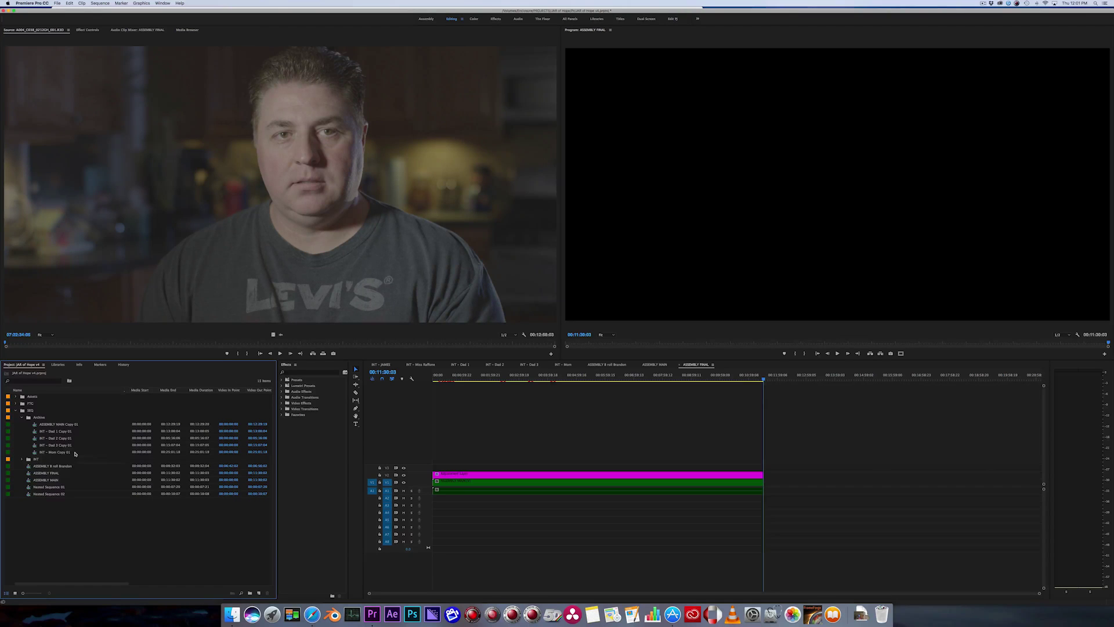
Step: Review the first four interview sequences in the timeline and return to the first one
click(420, 365)
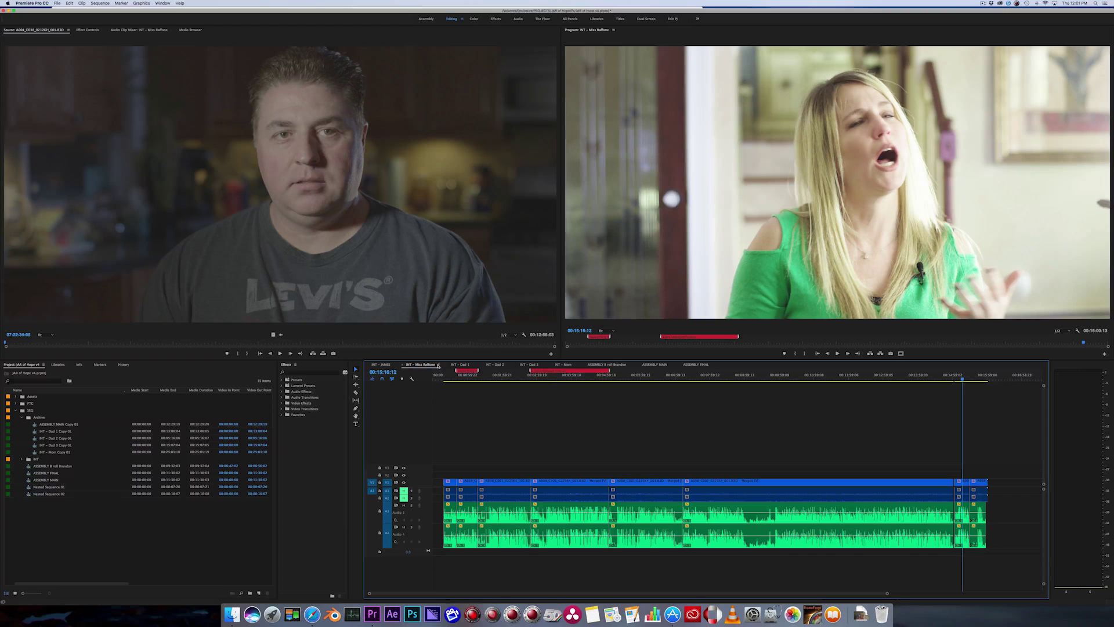
click(389, 366)
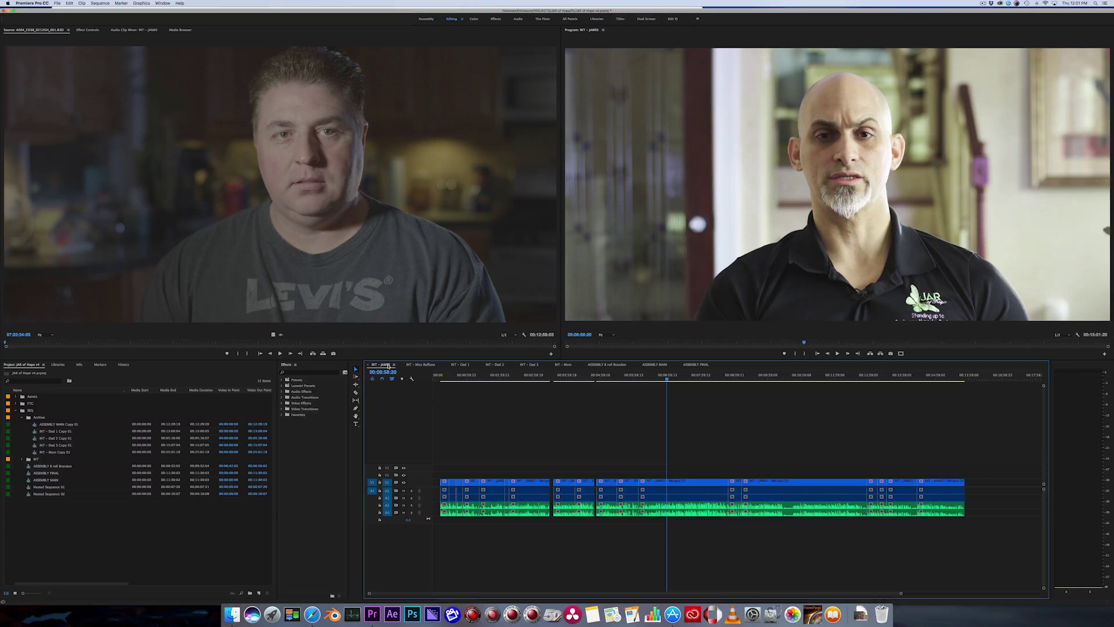
click(468, 365)
click(502, 364)
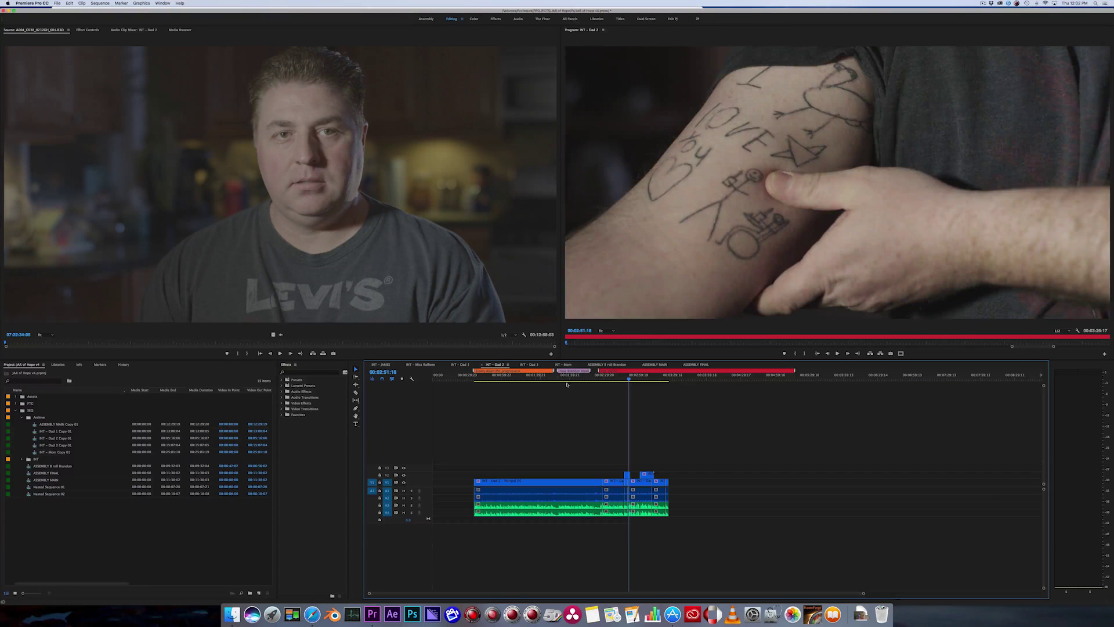
click(389, 365)
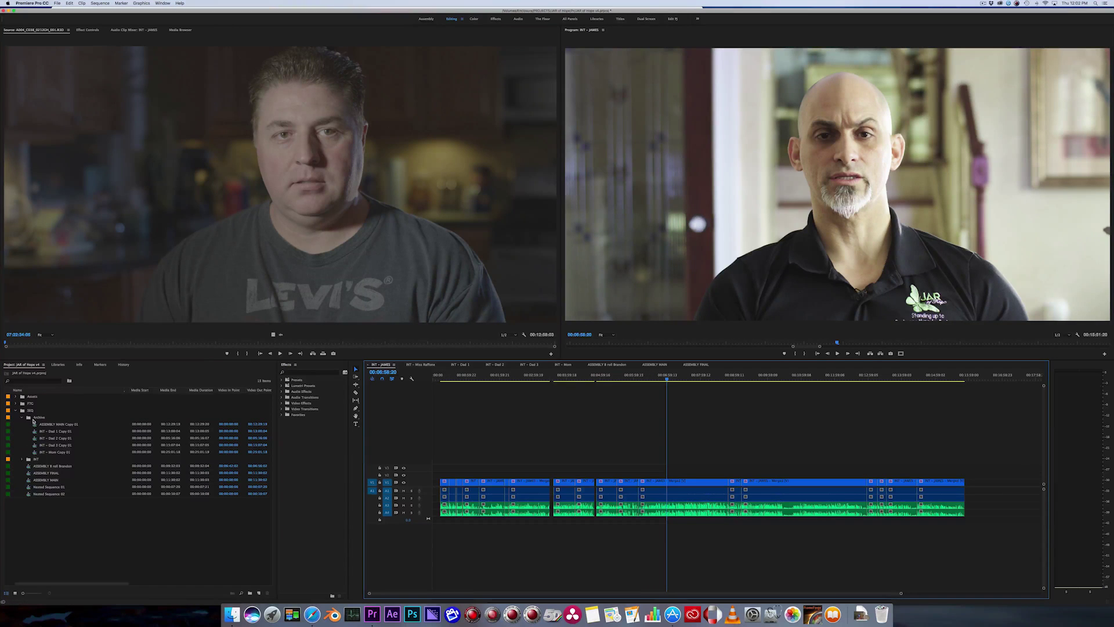
Step: Collapse the Archive bin and check which interview sequences the INT bin holds
click(34, 418)
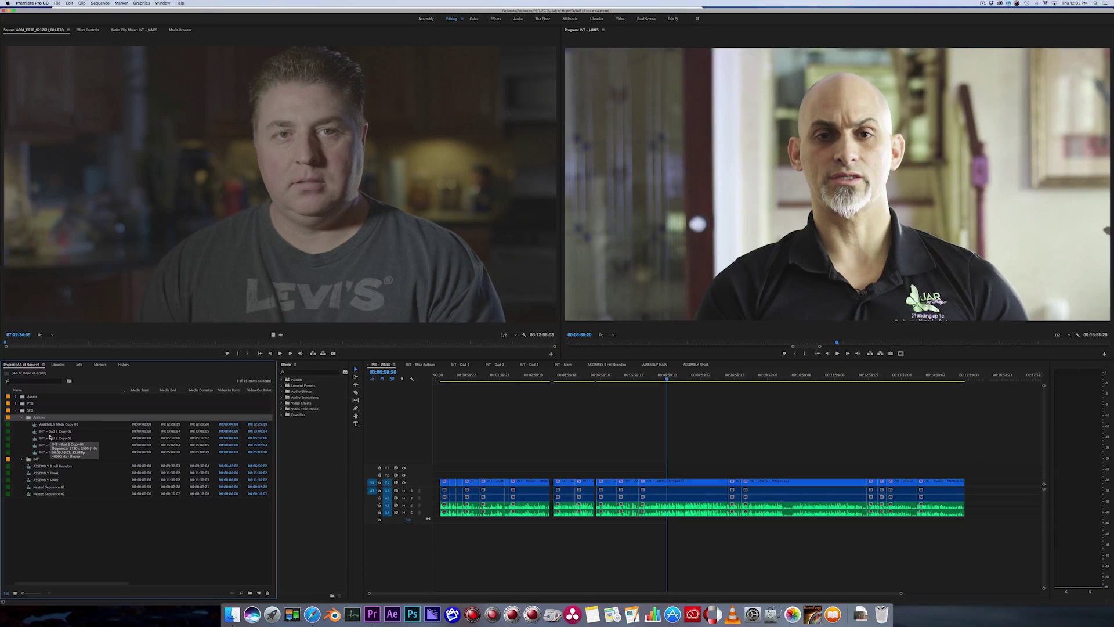
click(23, 418)
click(21, 425)
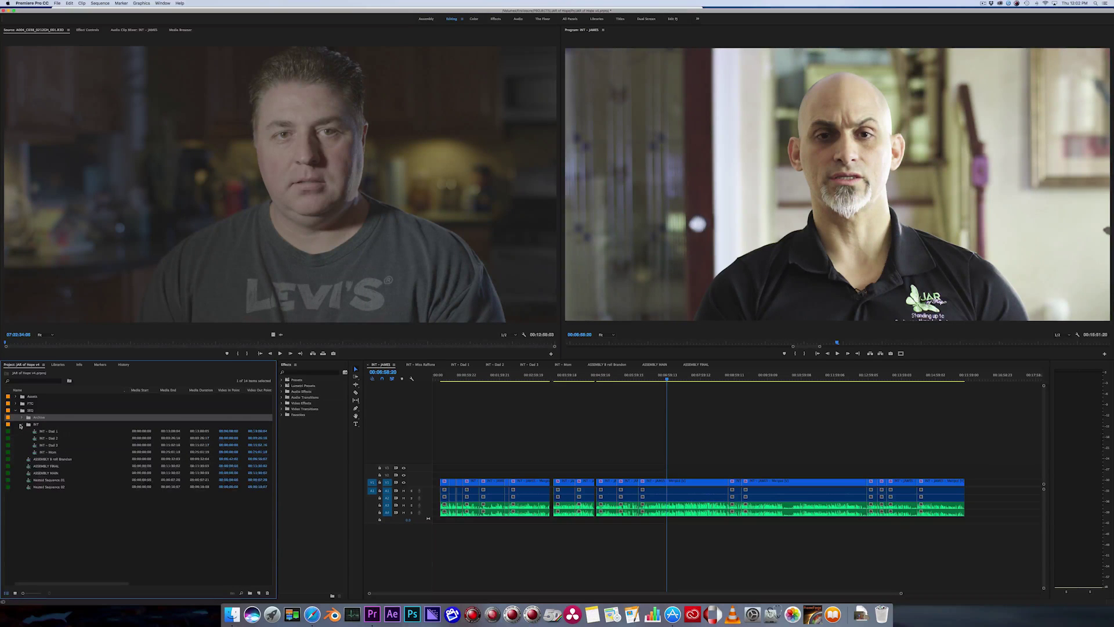
click(22, 425)
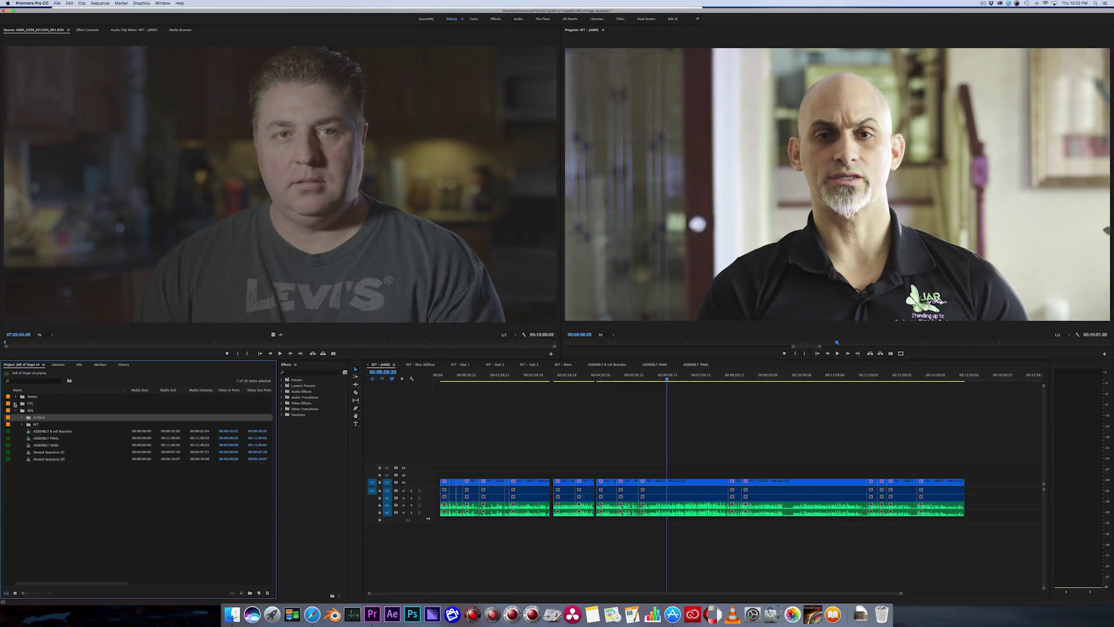
Step: Expand the 02_22_17 bin inside FTG and examine its interview video clips and separate audio files
click(15, 404)
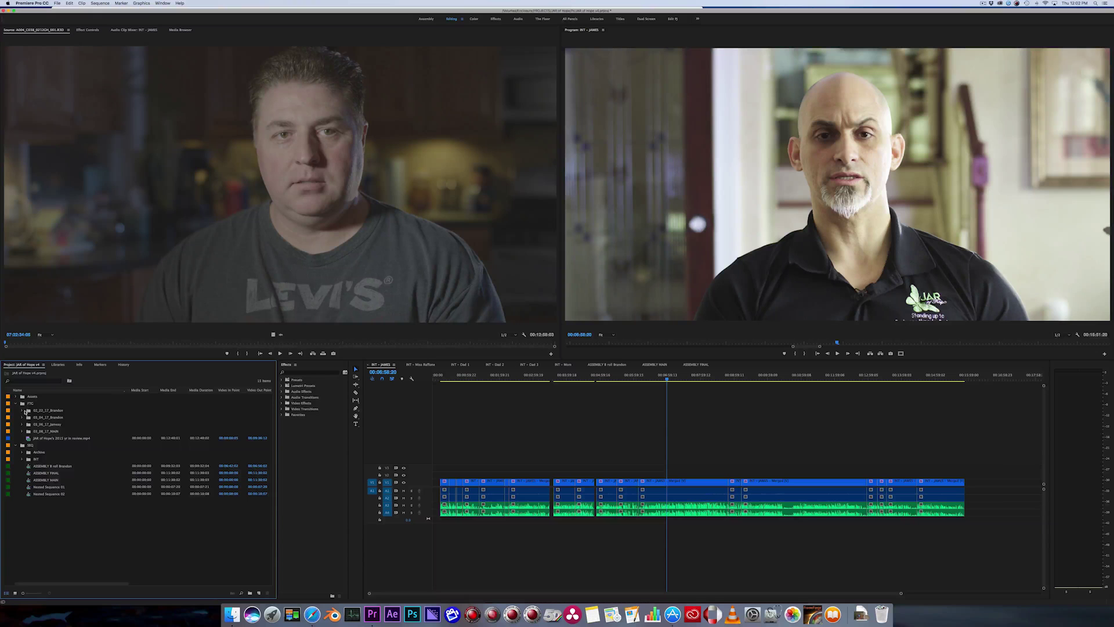
click(22, 410)
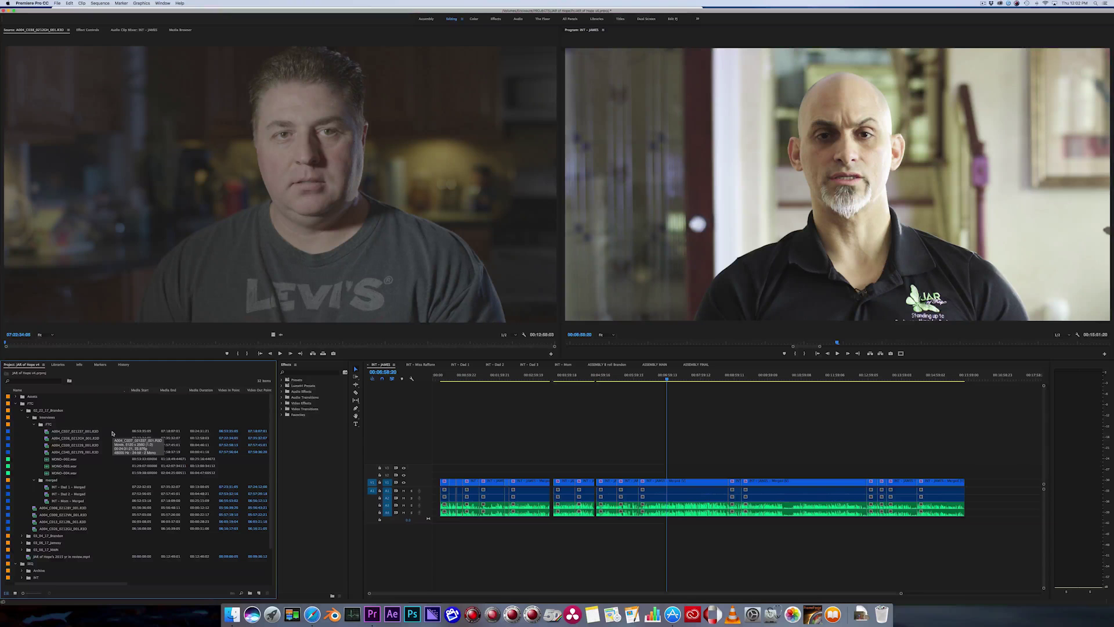
click(47, 437)
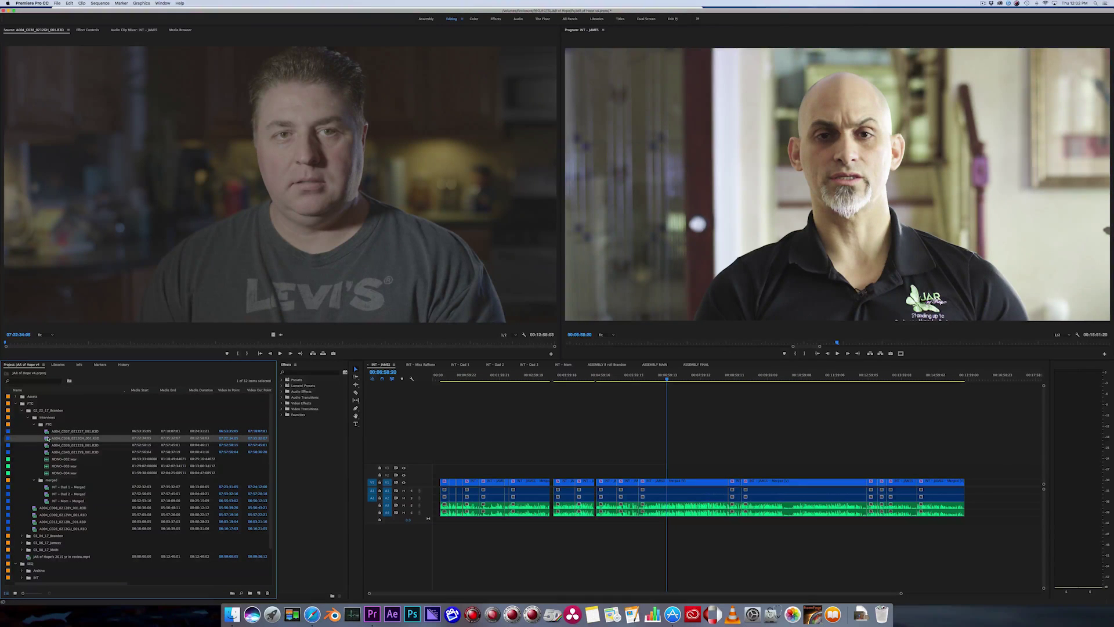
click(51, 466)
click(53, 439)
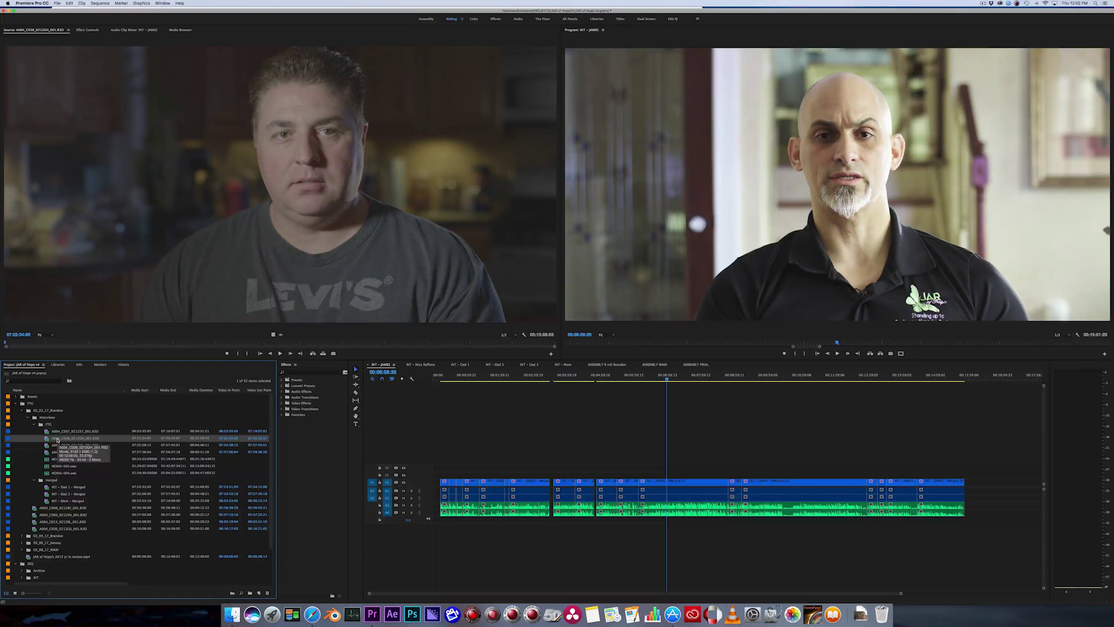
click(187, 291)
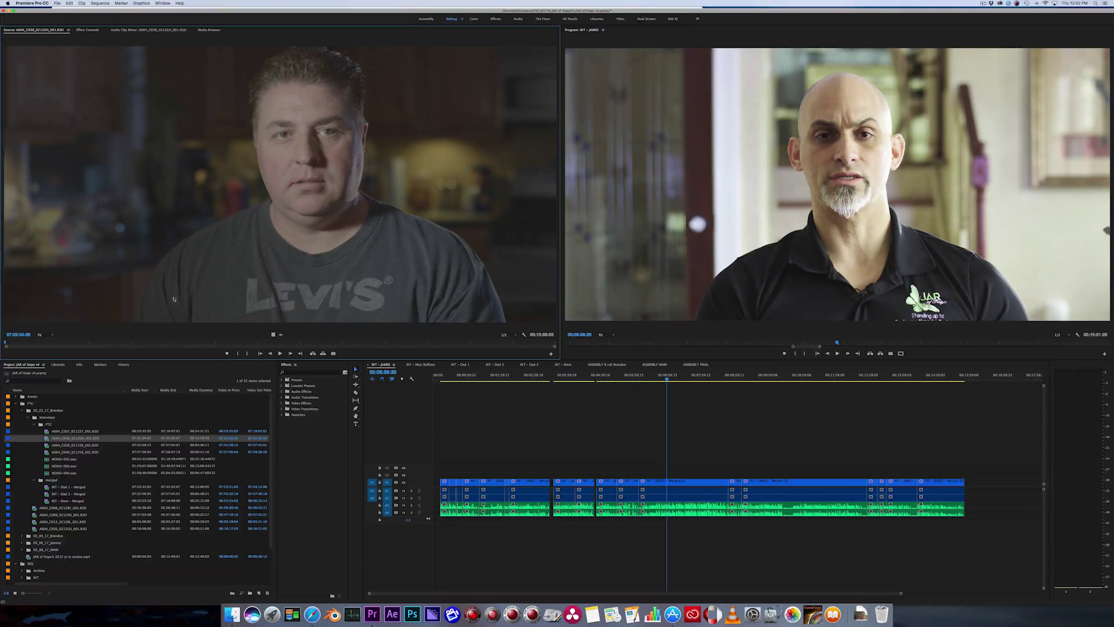
Step: Select the second R3D interview clip together with the second MONO audio file and start Merge Clips on them
shift+click(58, 468)
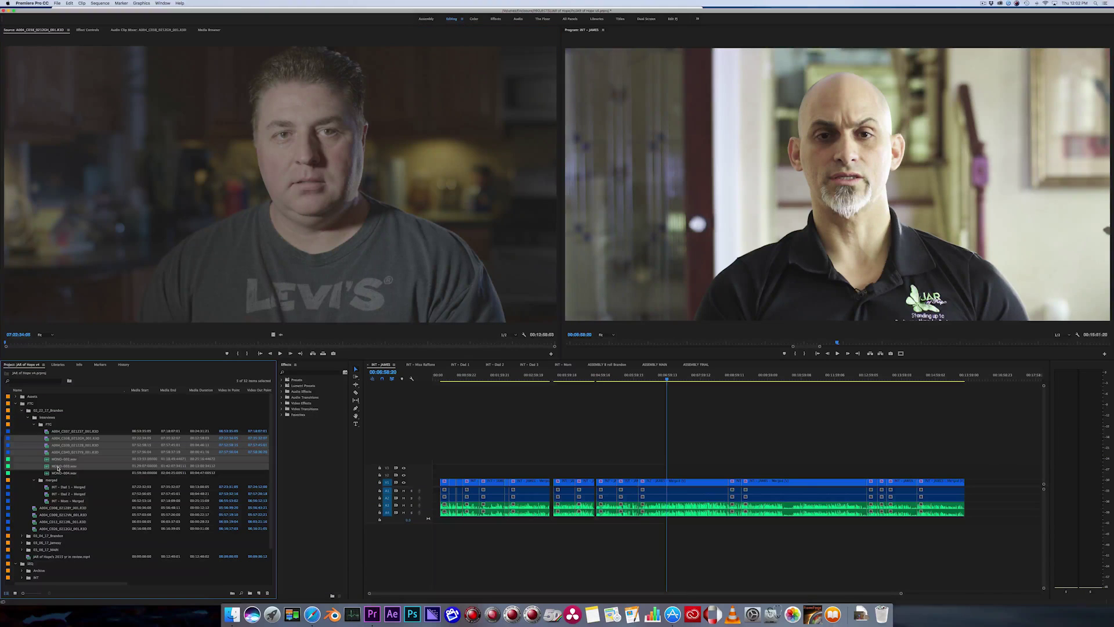
click(66, 465)
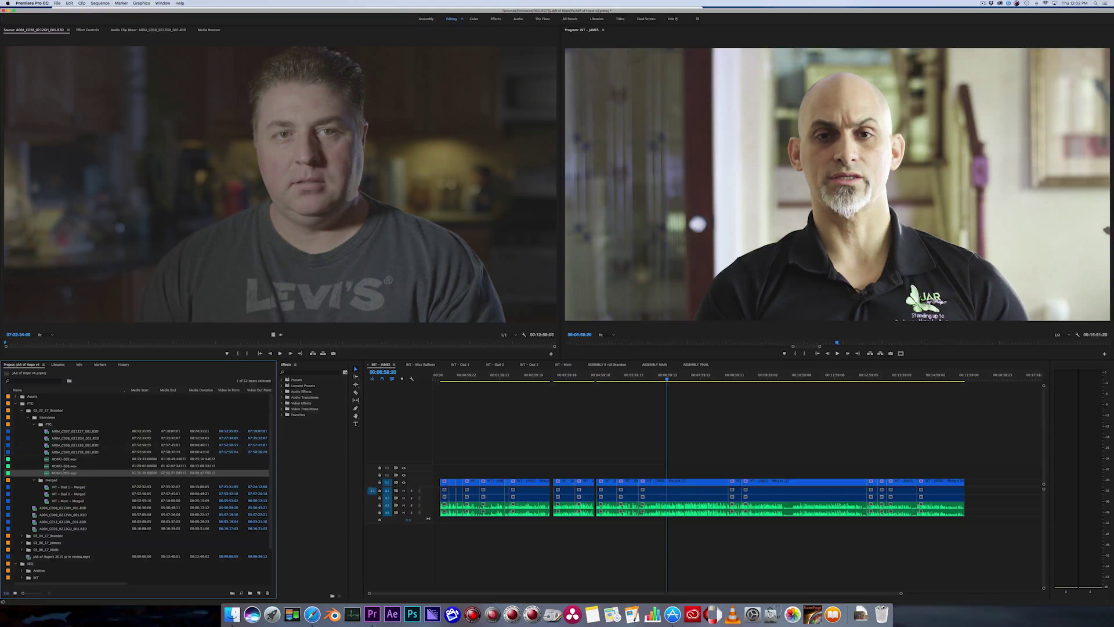
super+click(66, 439)
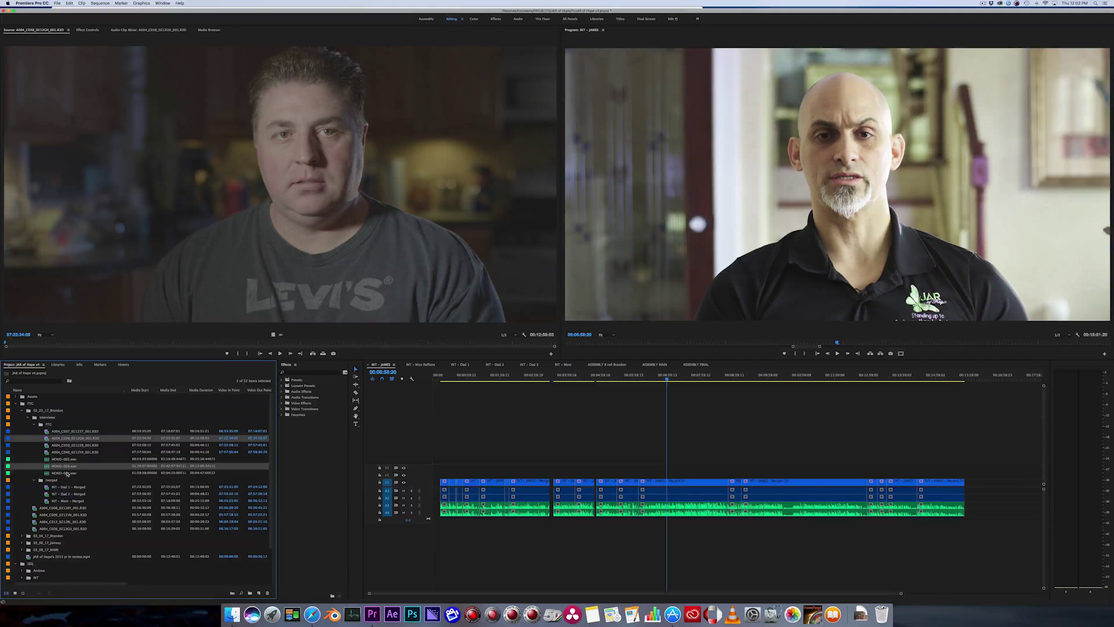
right_click(76, 440)
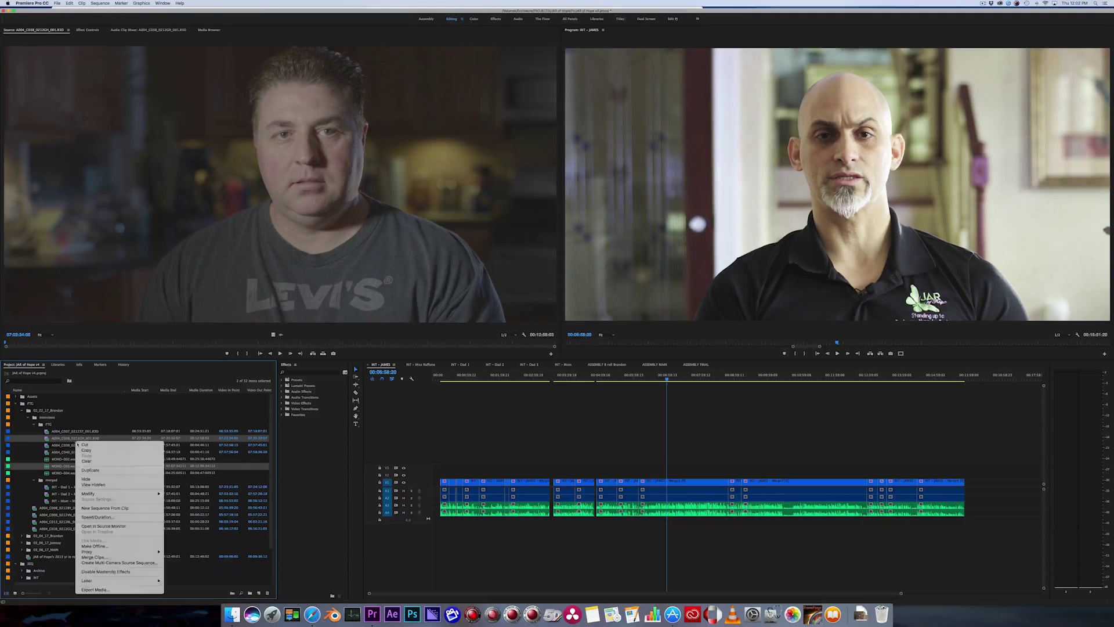
mouse_move(93, 496)
mouse_move(93, 552)
click(150, 557)
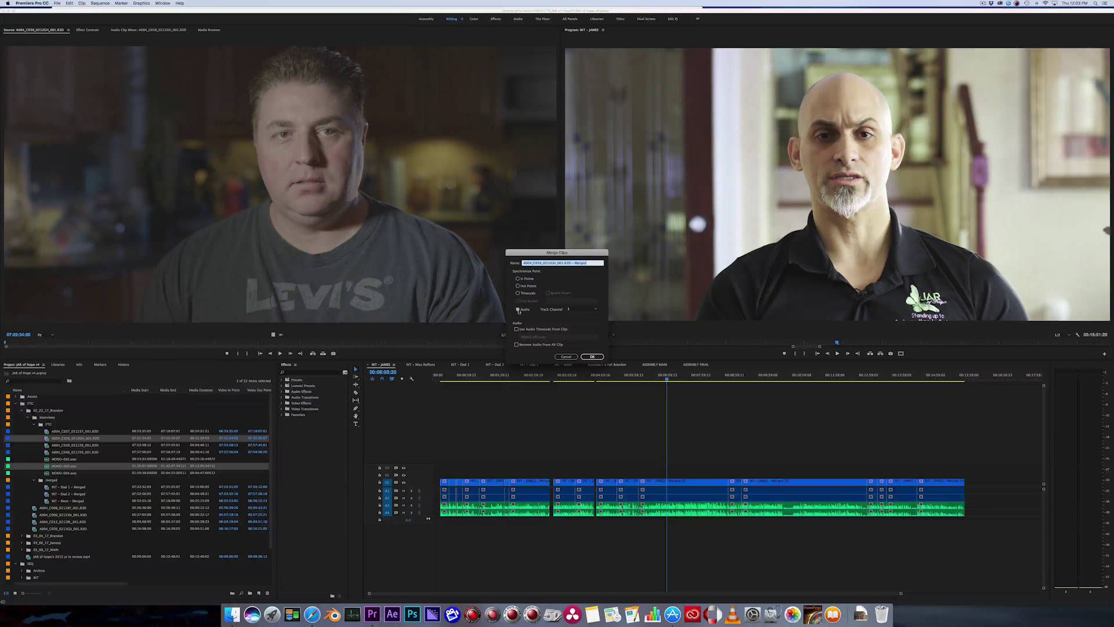
Step: Name the merged clip INT Dad Tutorial - Merged and merge with audio synchronisation on track channel 1
click(571, 265)
drag(571, 263, 496, 264)
text(INT - Dad Tutorial)
key(BackSpace)
key(shift+Home)
click(590, 312)
click(560, 314)
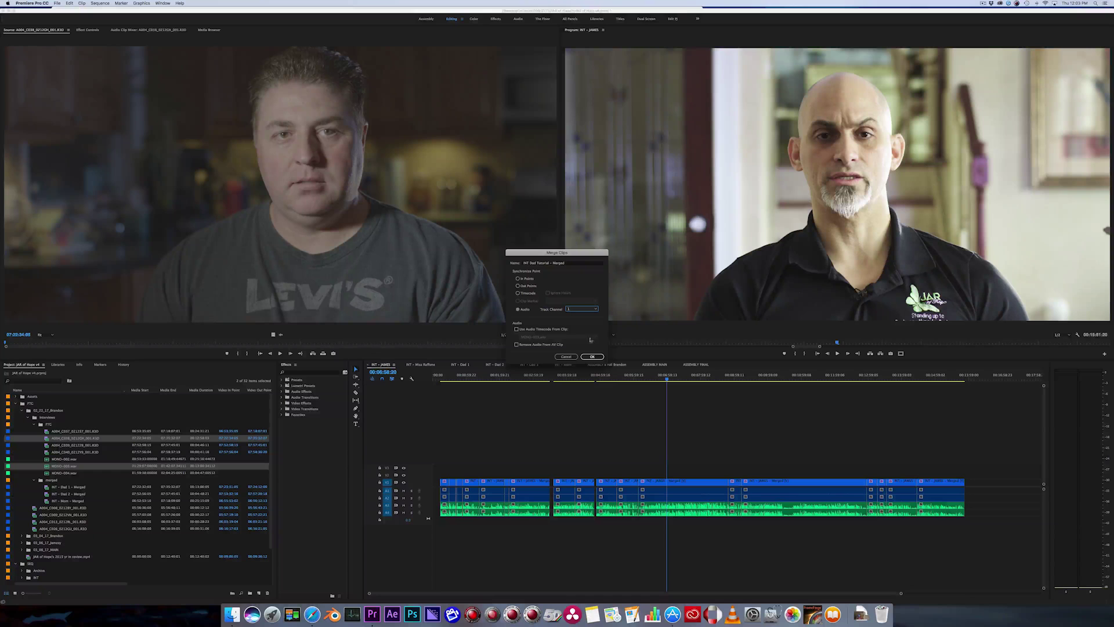
click(593, 357)
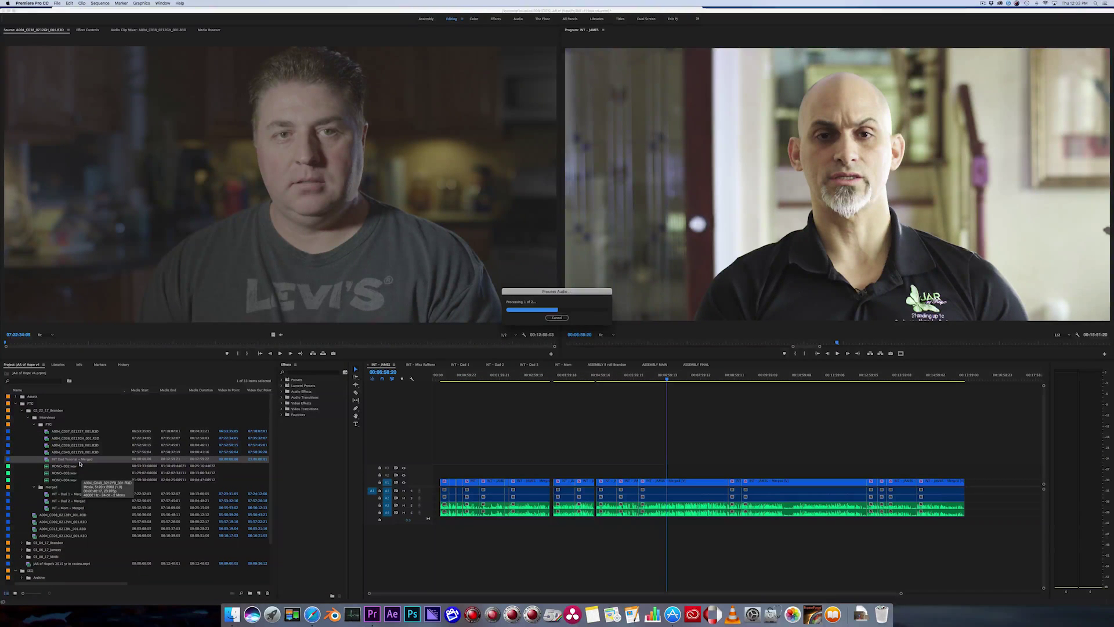
Step: Keep the name INT Dad Tutorial - Merged, move that clip into the merged bin and collapse the FTG sub-bin
click(87, 460)
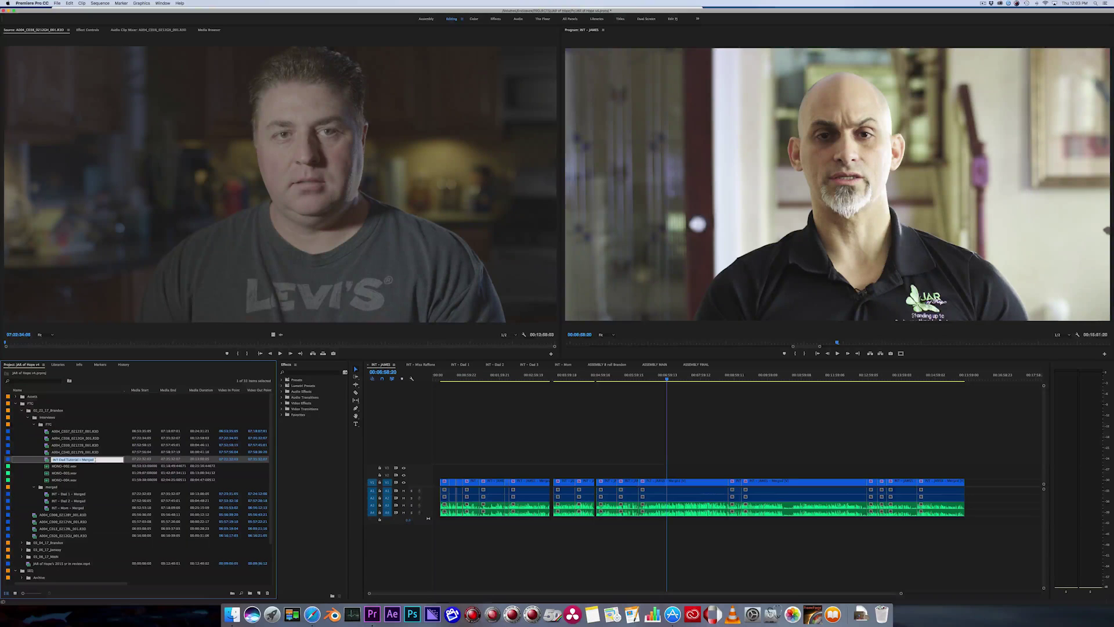
key(Return)
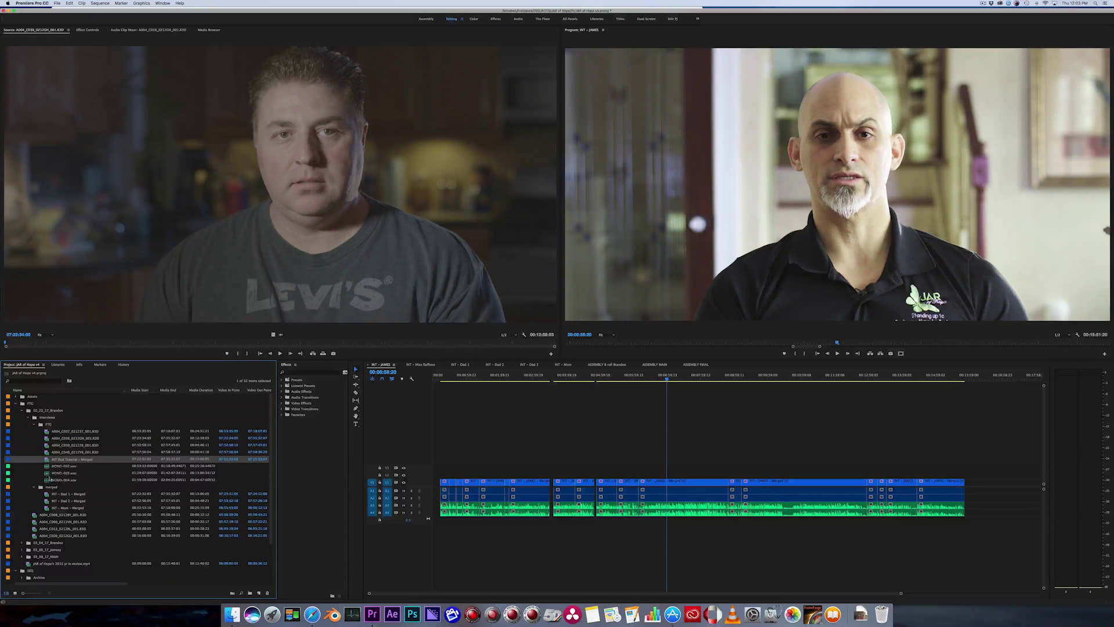
drag(48, 477, 48, 486)
click(35, 424)
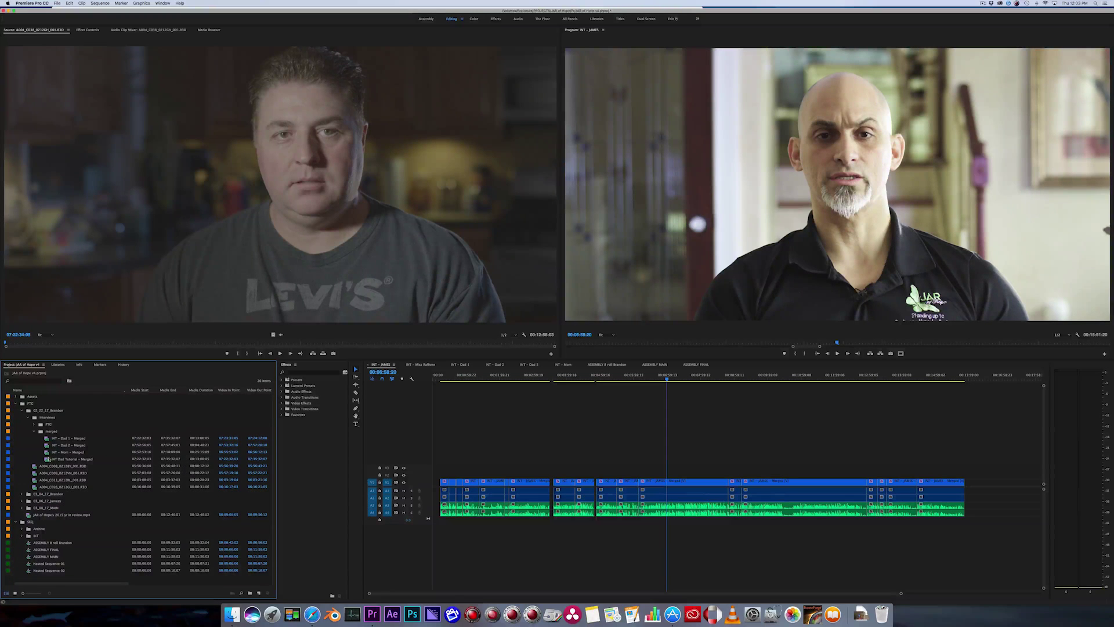
Step: Create a new sequence from the INT Dad Tutorial - Merged clip and preview it from about 1:09
click(49, 460)
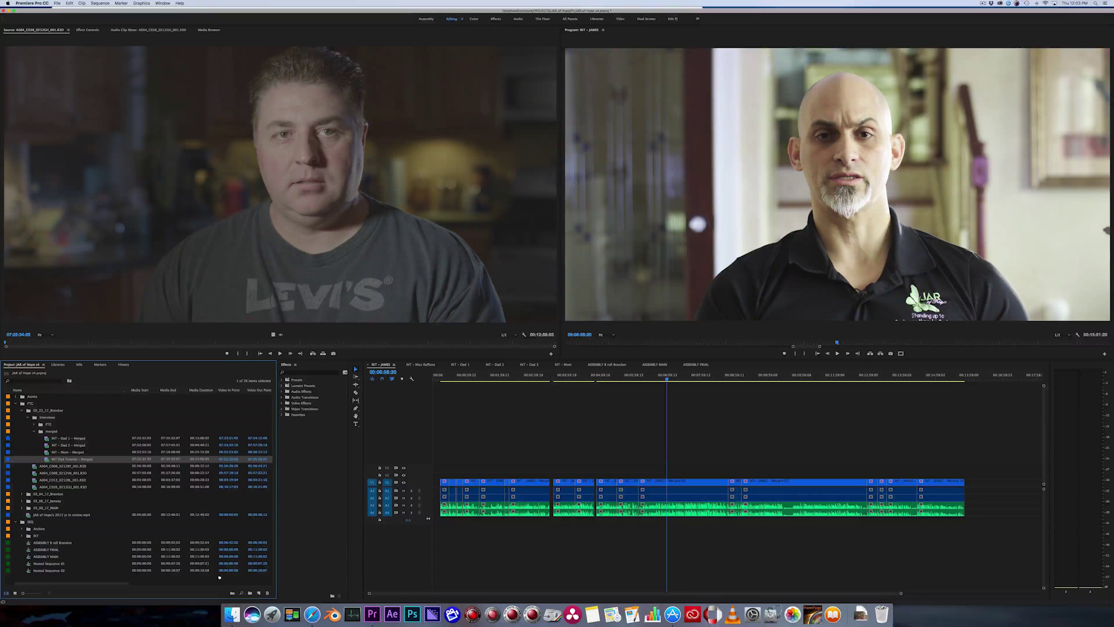
click(261, 593)
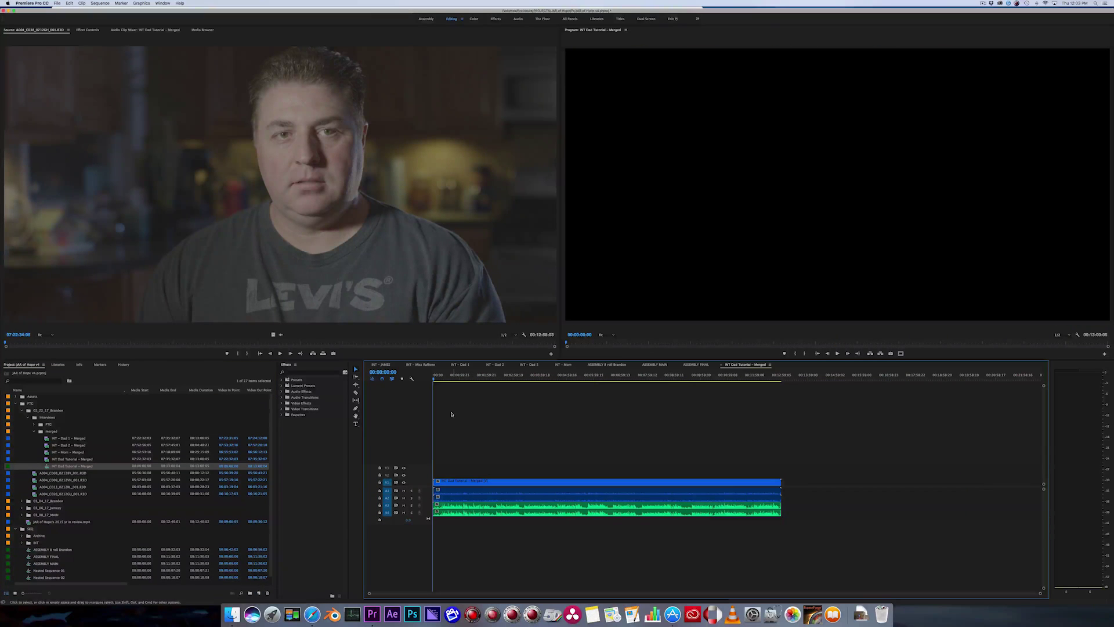
click(463, 376)
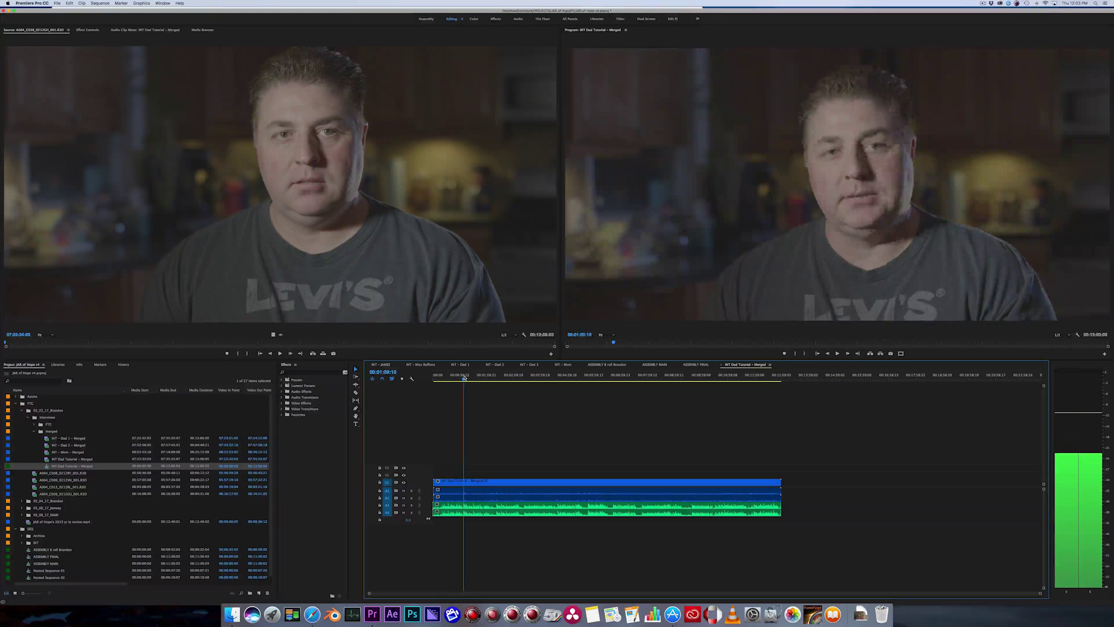
Step: Examine the audio tracks of the new interview sequence, comparing the upper two tracks with the lower two
click(479, 498)
click(481, 465)
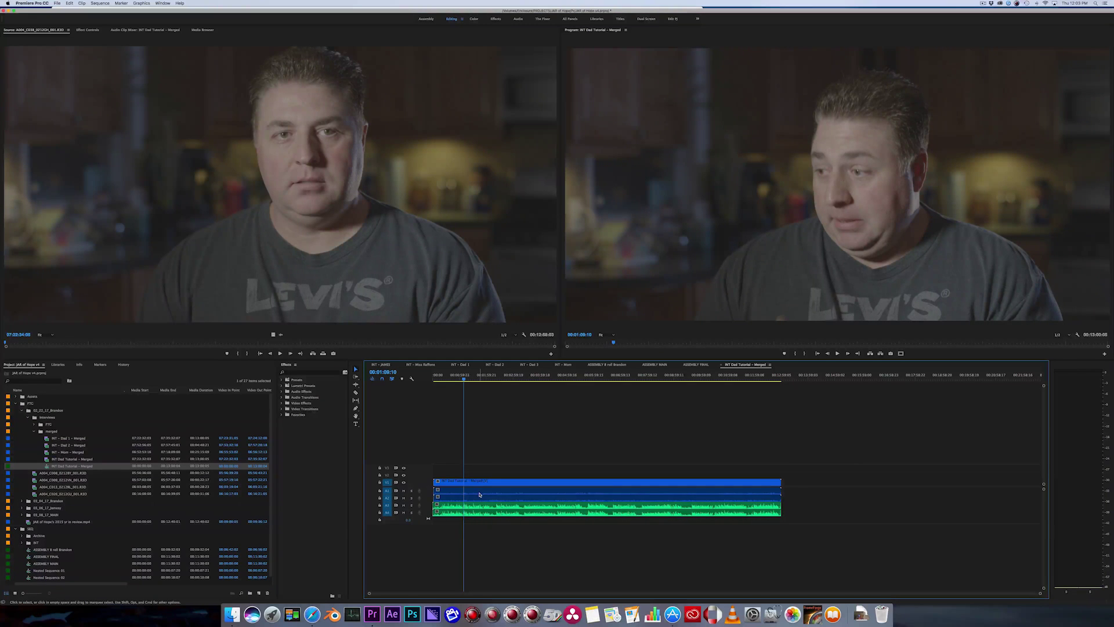
click(479, 497)
click(479, 490)
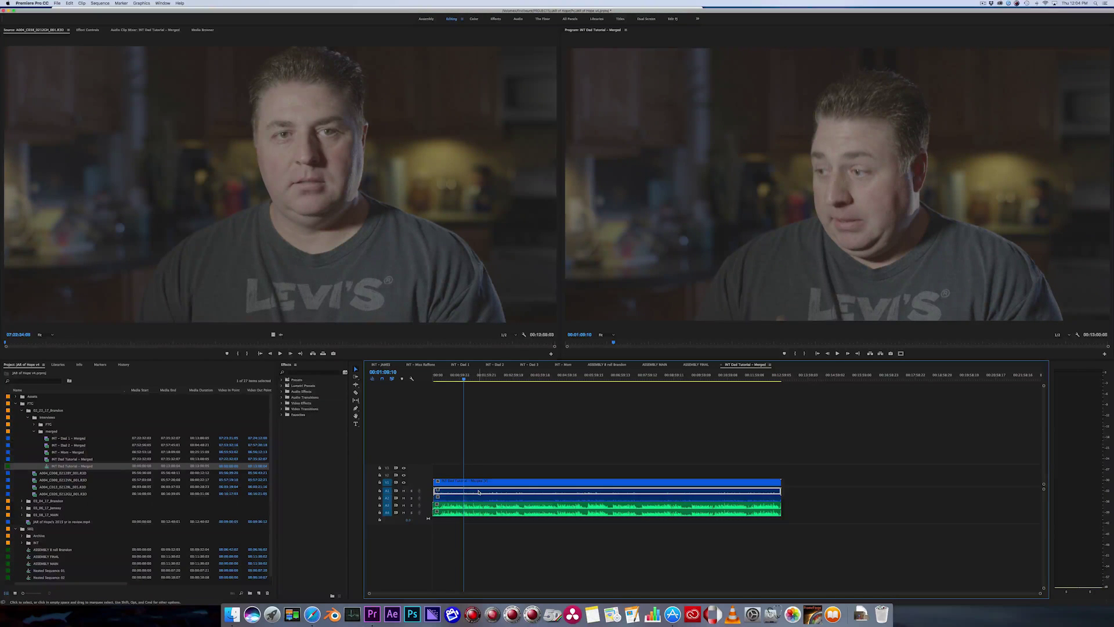
click(479, 497)
click(479, 490)
click(480, 497)
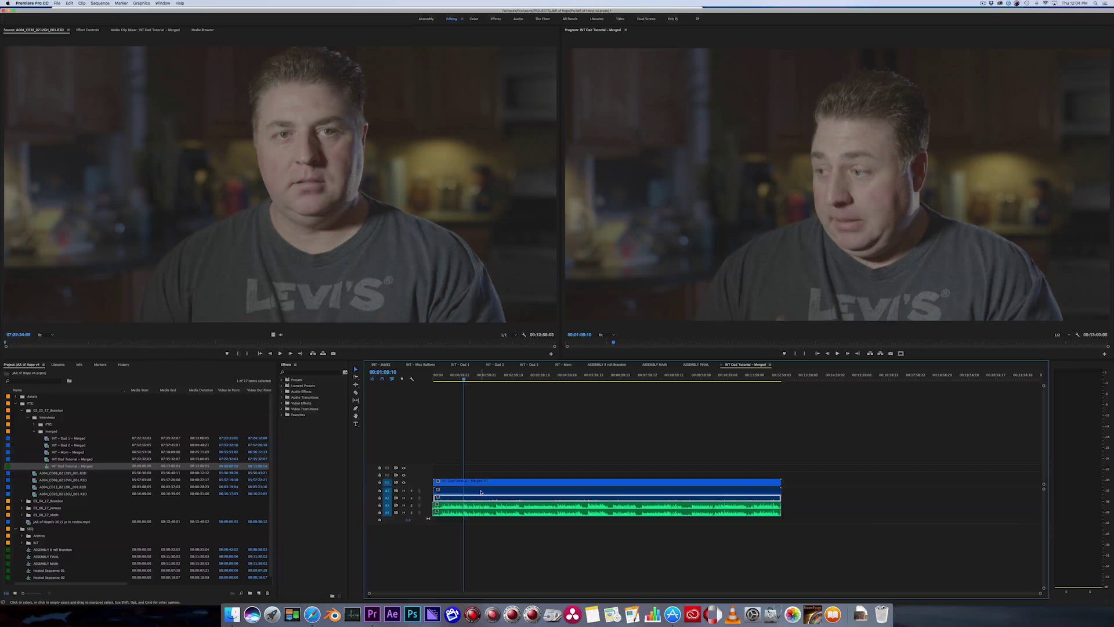
click(480, 490)
click(481, 506)
click(481, 512)
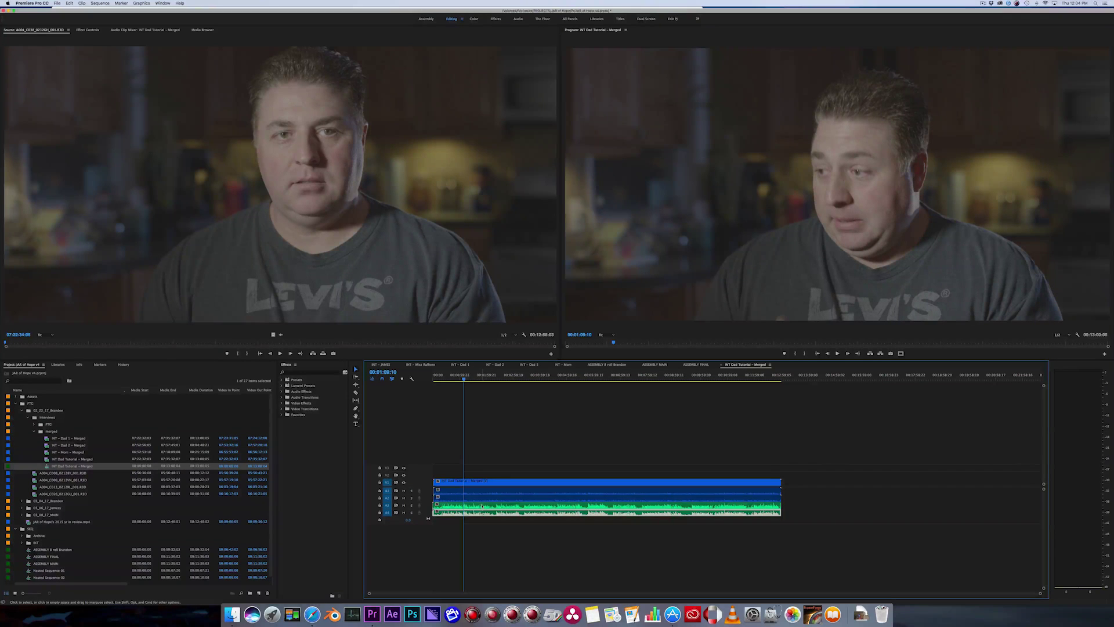
click(481, 505)
click(481, 512)
click(481, 505)
click(481, 512)
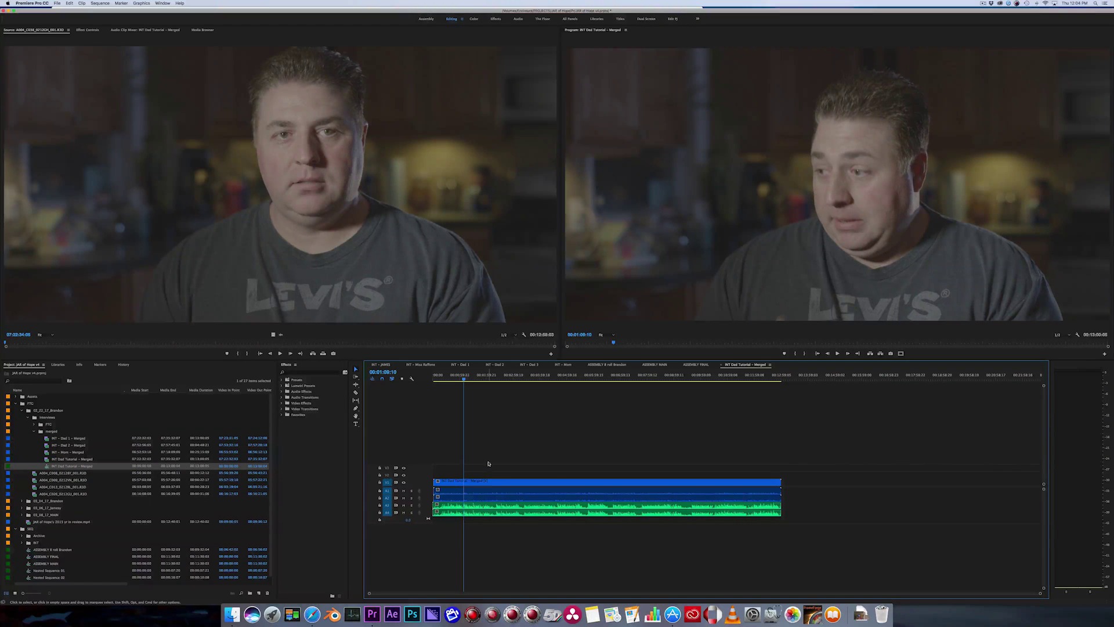
Step: Scrub and play the opening of the INT Dad Tutorial - Merged sequence to review the interview answers
drag(464, 379, 445, 397)
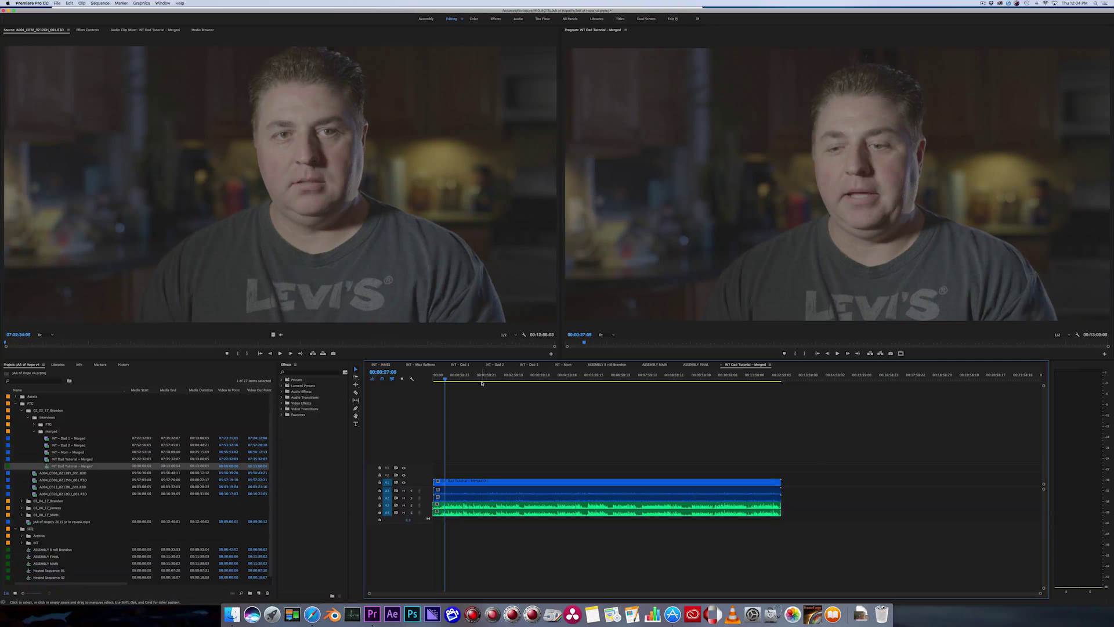
click(460, 377)
key(space)
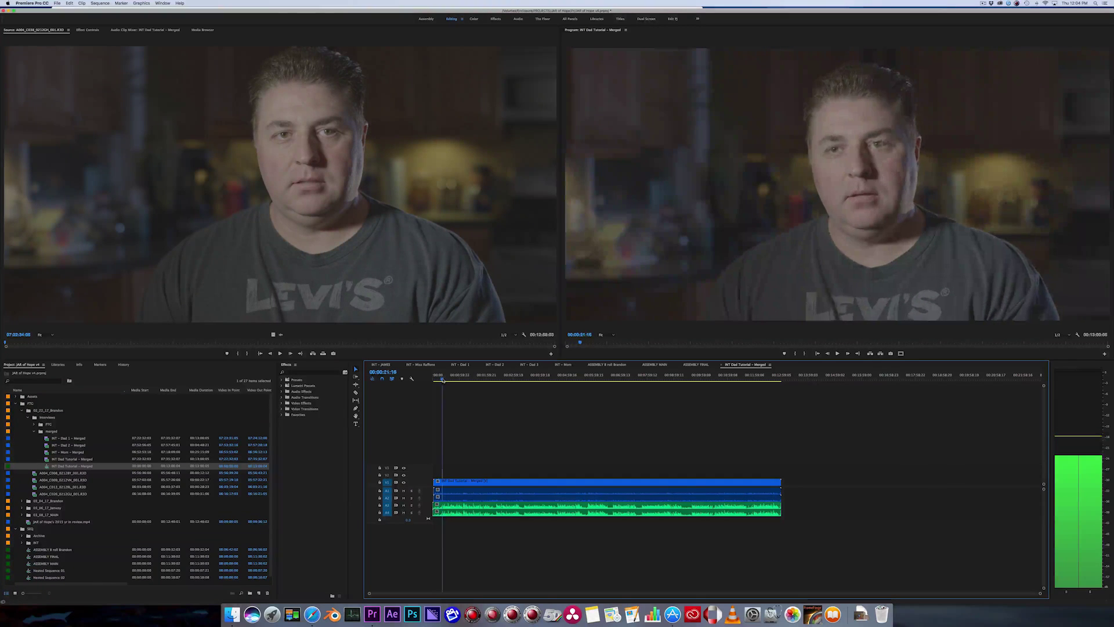
Step: Add a sequence marker at about 2:20, name it with the boy's first name plus "Life story", and lengthen its duration
drag(460, 386, 495, 390)
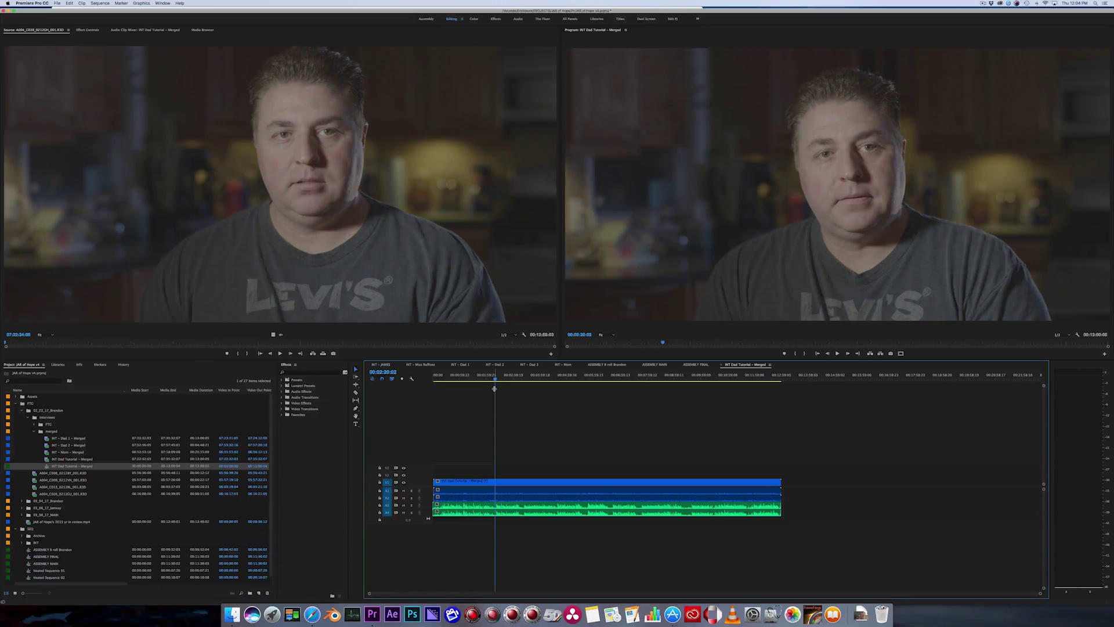
key(m)
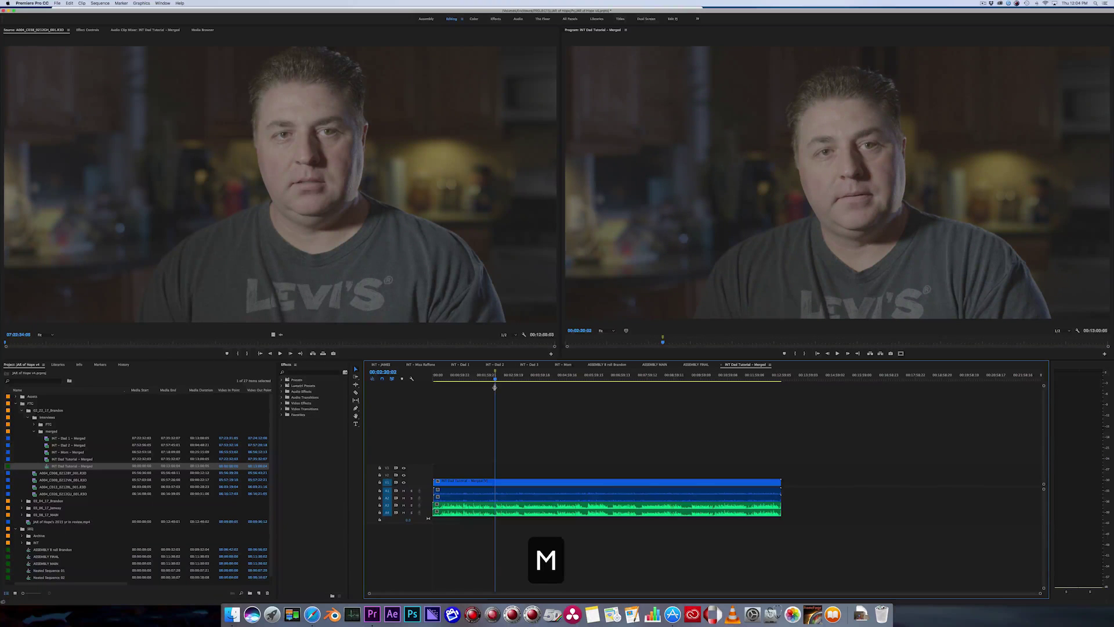
double_click(495, 375)
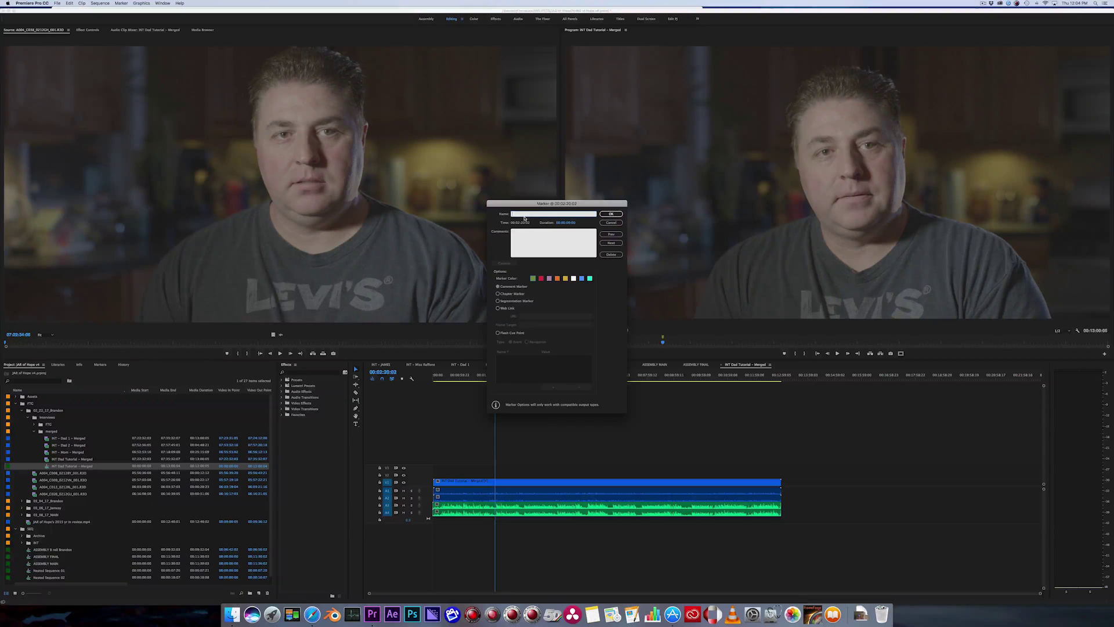
text(Brandon's Life story)
mouse_move(565, 223)
mouse_down()
mouse_move(601, 225)
mouse_move(582, 223)
mouse_up()
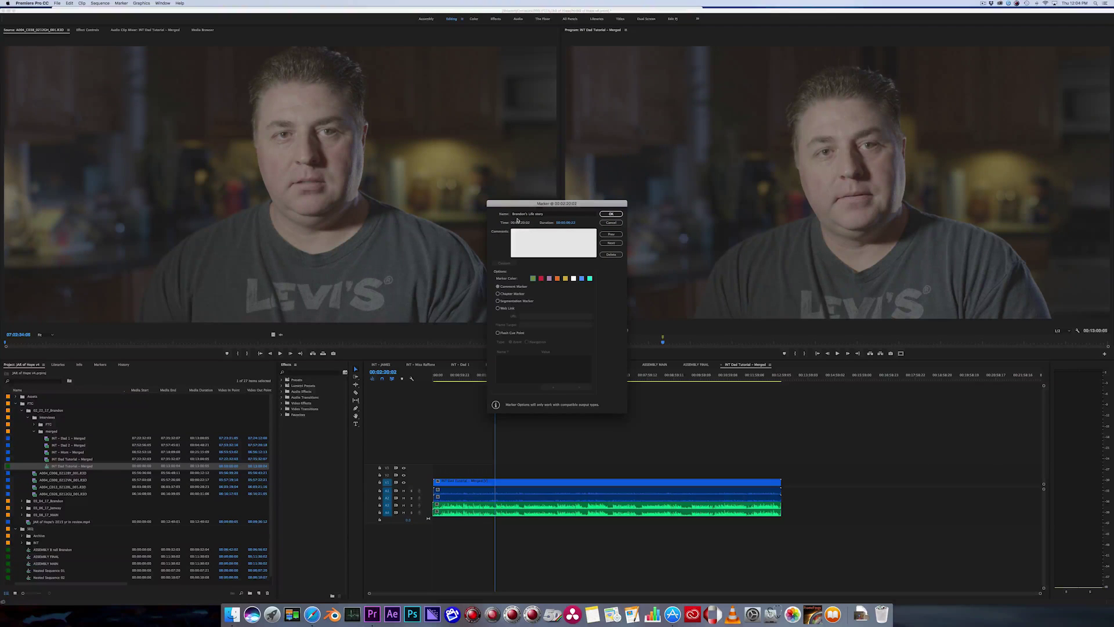
Step: Set the life story marker's colour to red and stretch it back to the start of the sequence
click(543, 242)
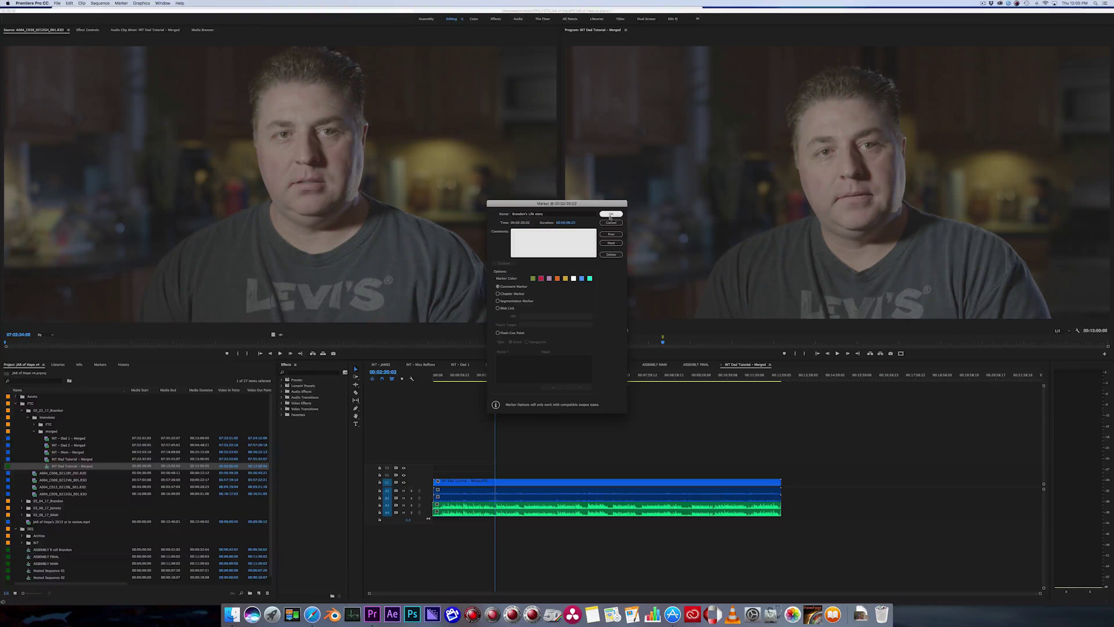
key(Return)
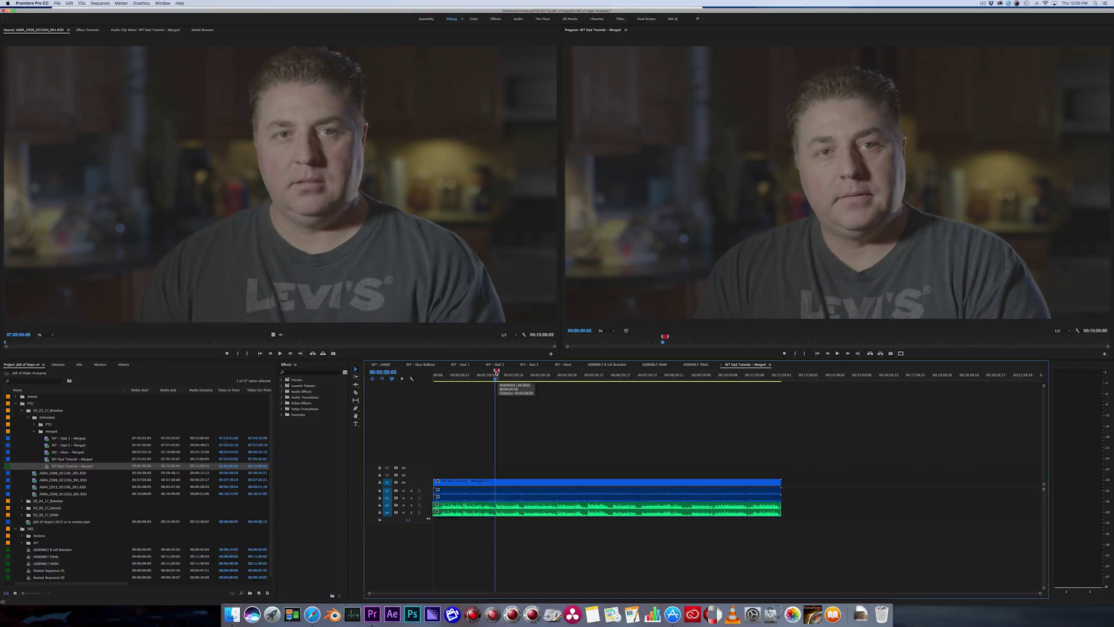
drag(496, 372, 434, 375)
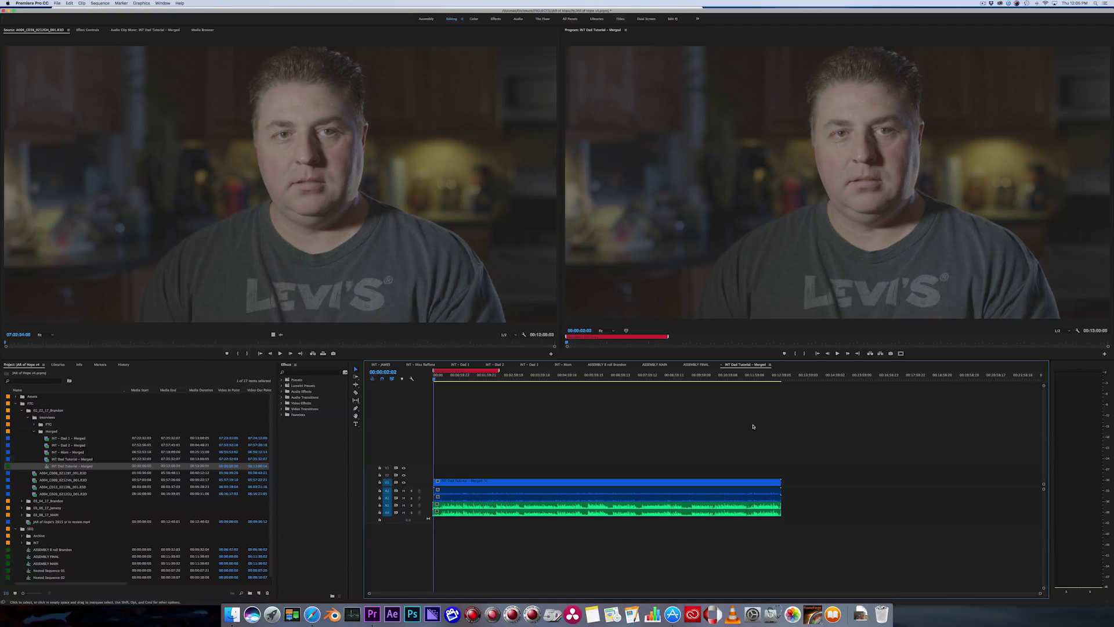
Step: Open the INT - Dad 1 sequence and play its later red-marked section at about seven minutes
click(461, 366)
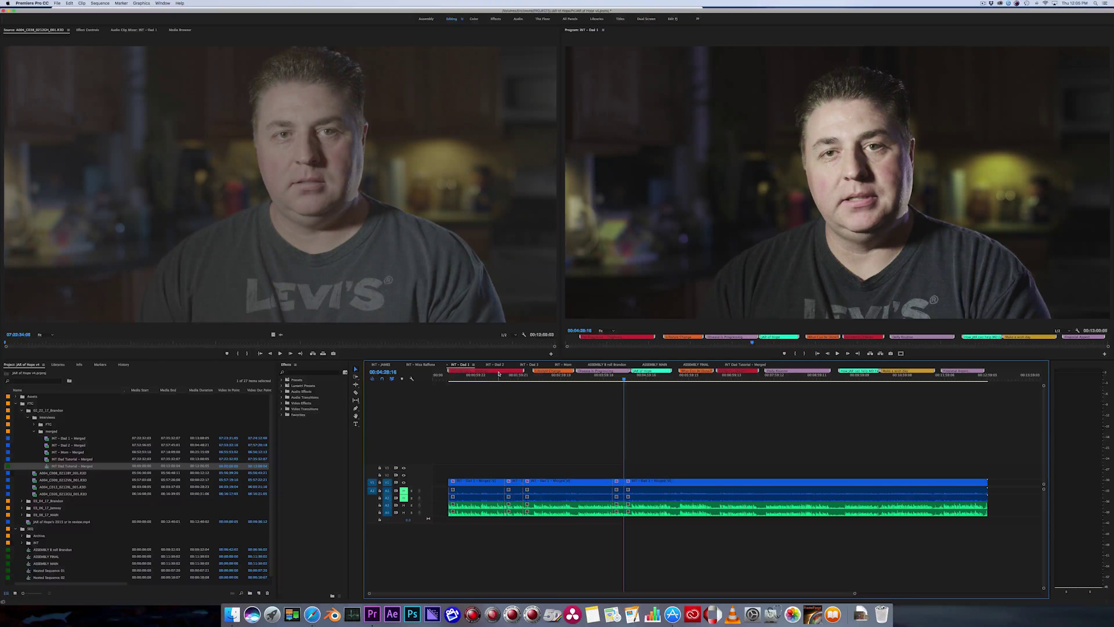
click(728, 376)
key(l)
key(l)
key(l)
key(l)
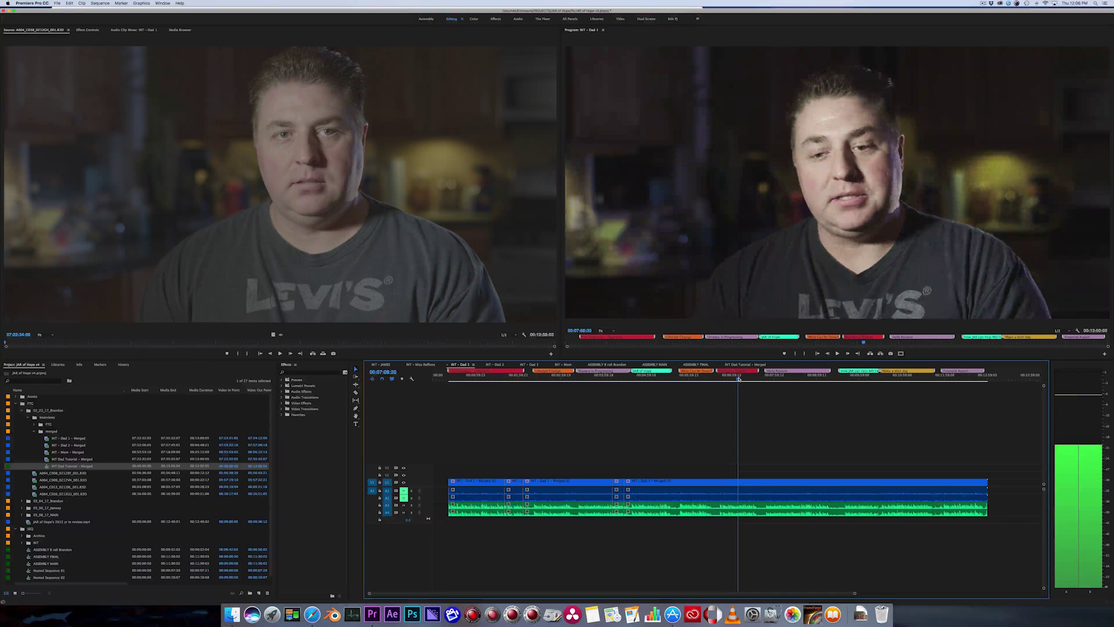
key(k)
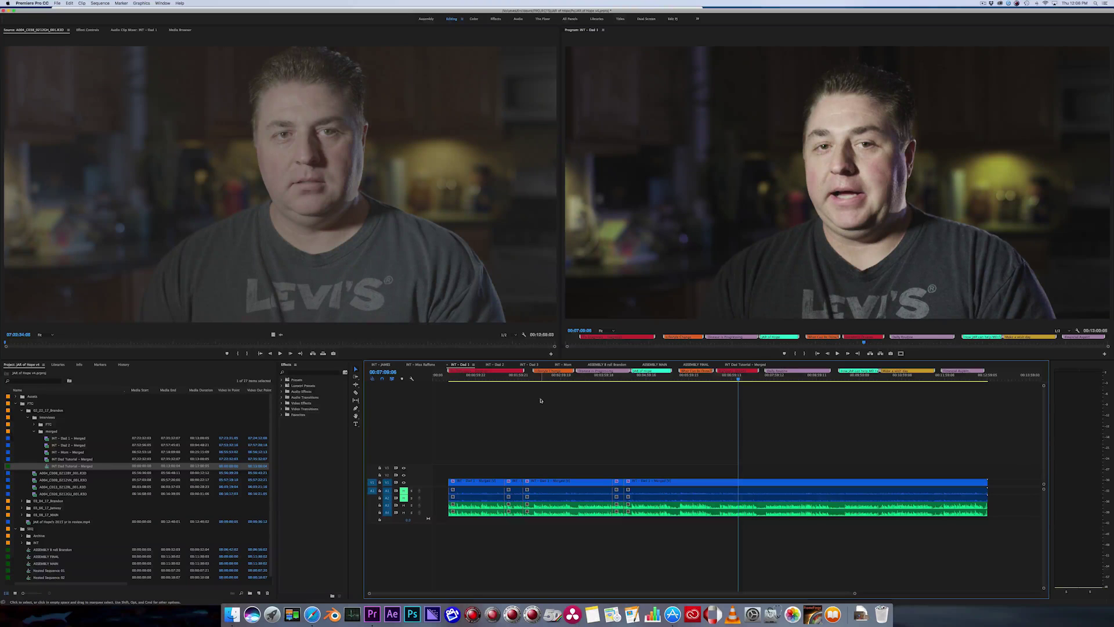
Step: Within the first red-marked section of INT - Dad 1, select the short second clip's video and its lower two audio tracks
click(505, 379)
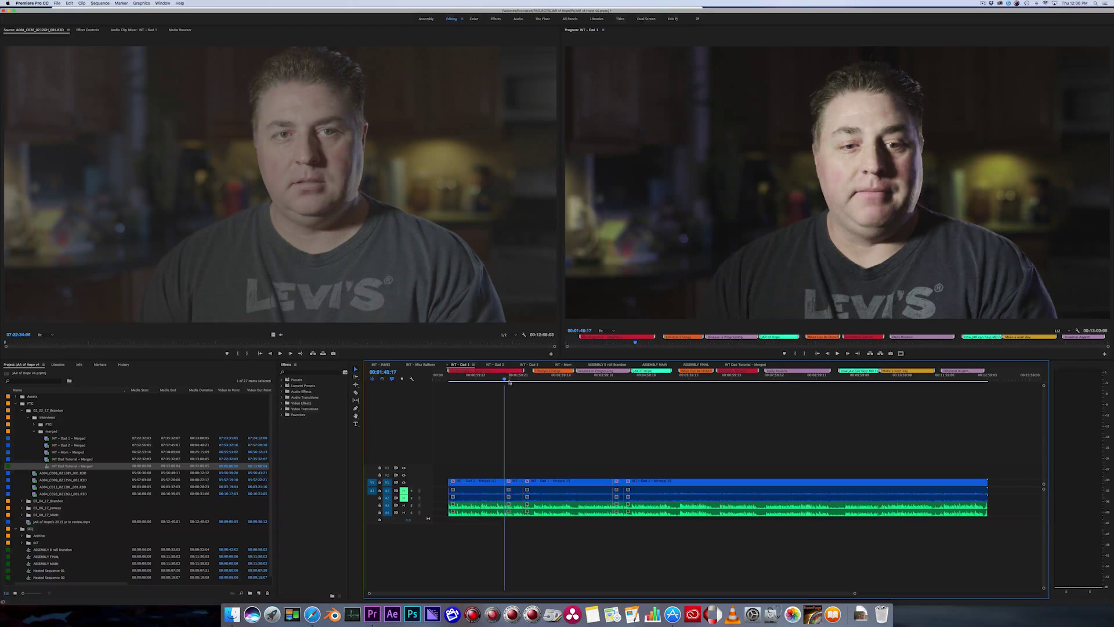
click(523, 380)
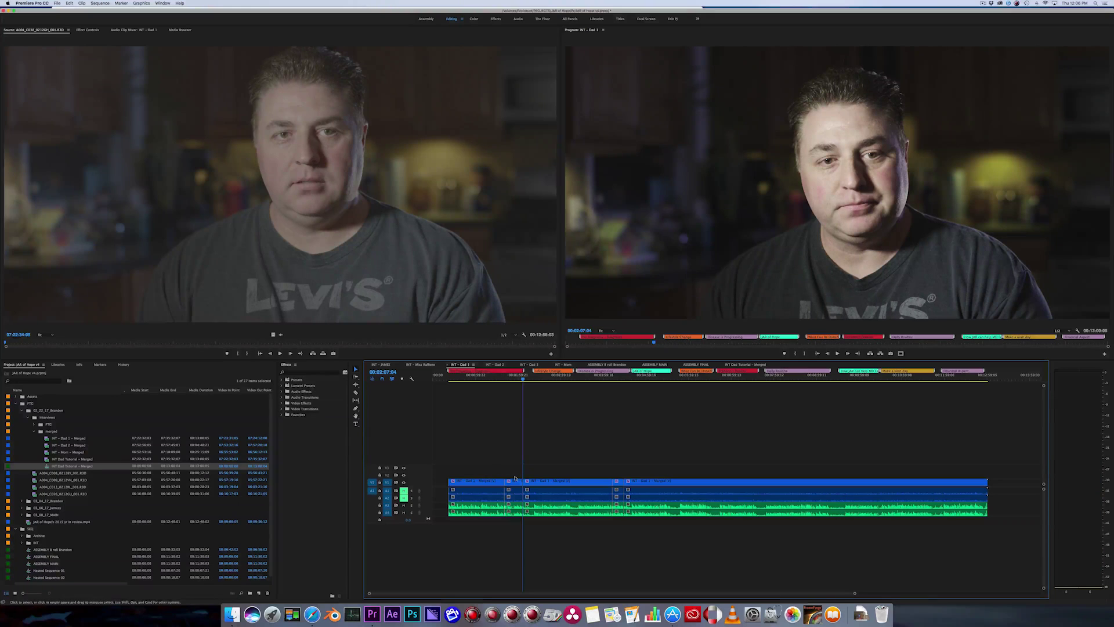
key(h)
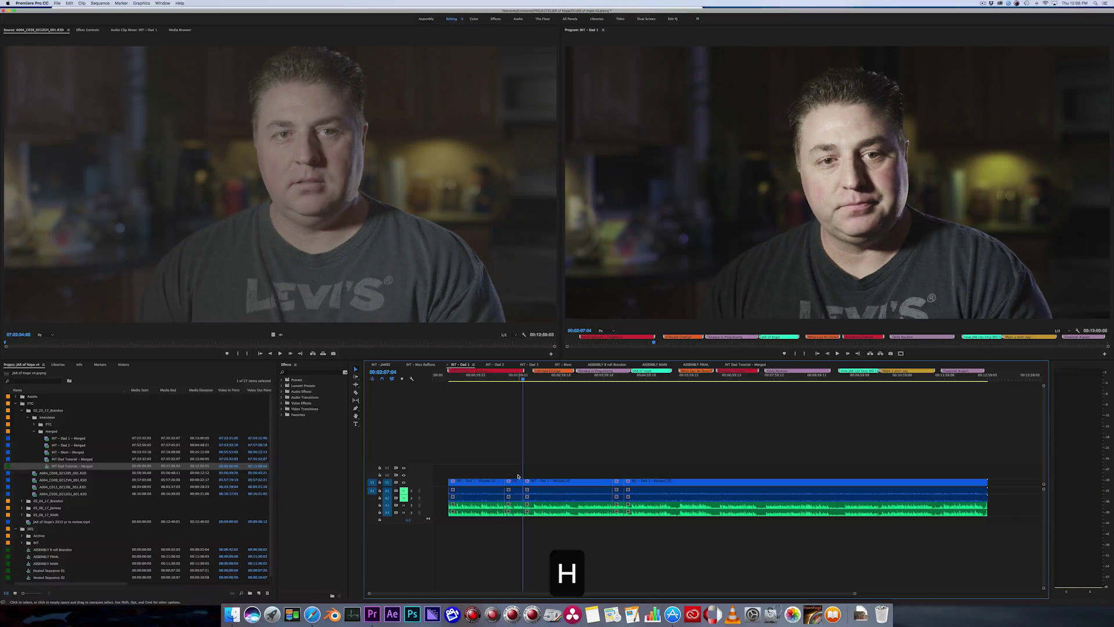
click(500, 376)
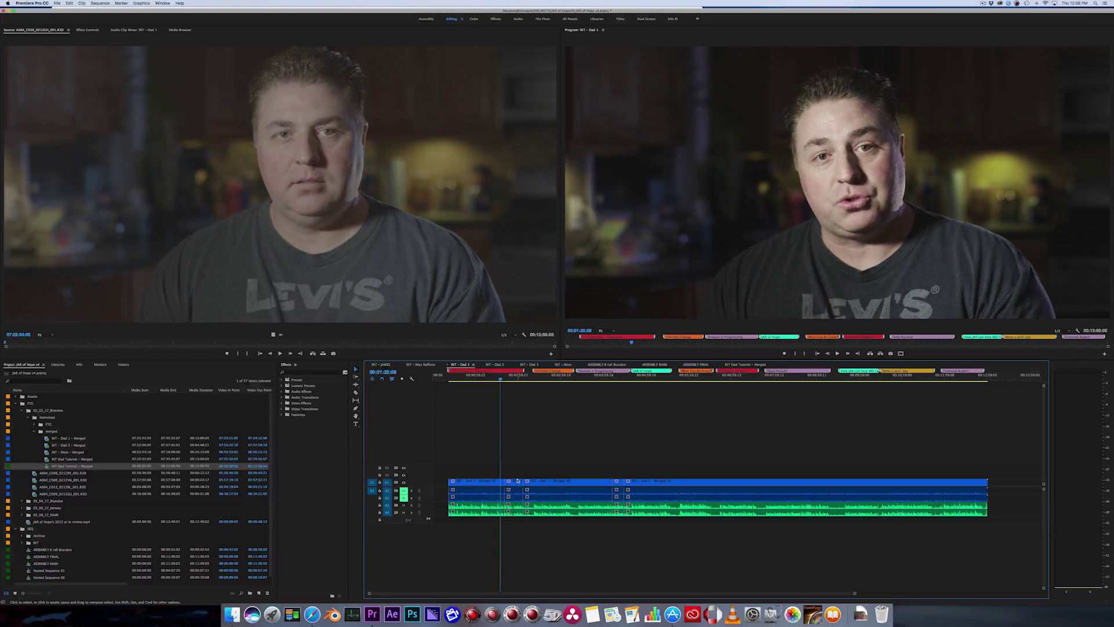
click(517, 481)
shift+click(517, 506)
shift+click(518, 512)
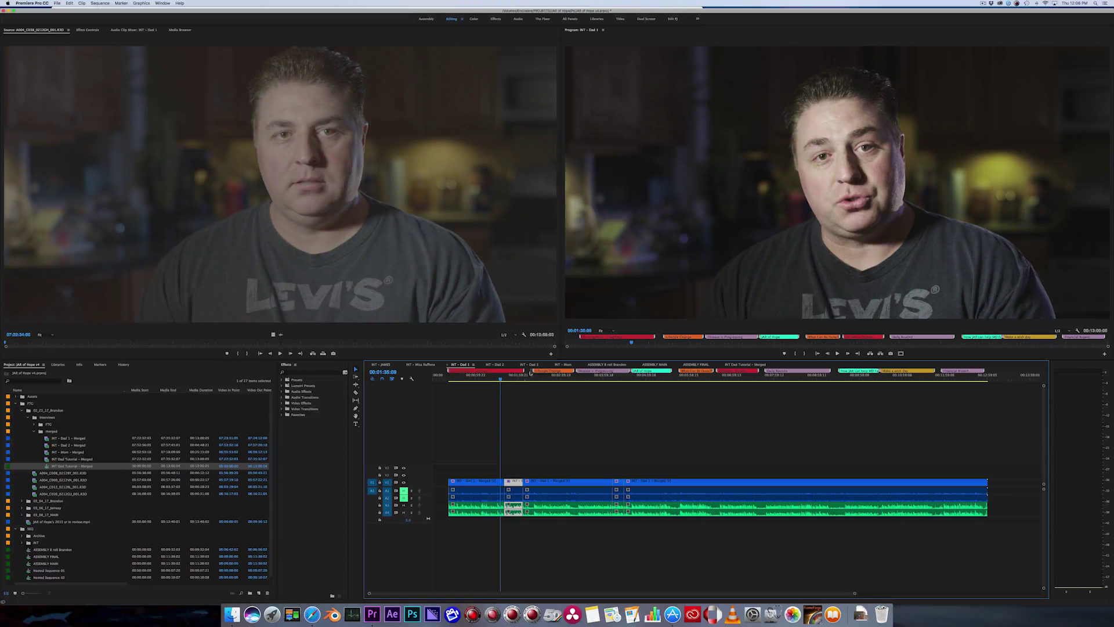
Step: Collapse the 02_22_17 bin, open the ASSEMBLY MAIN sequence and look over its whole timeline
click(20, 411)
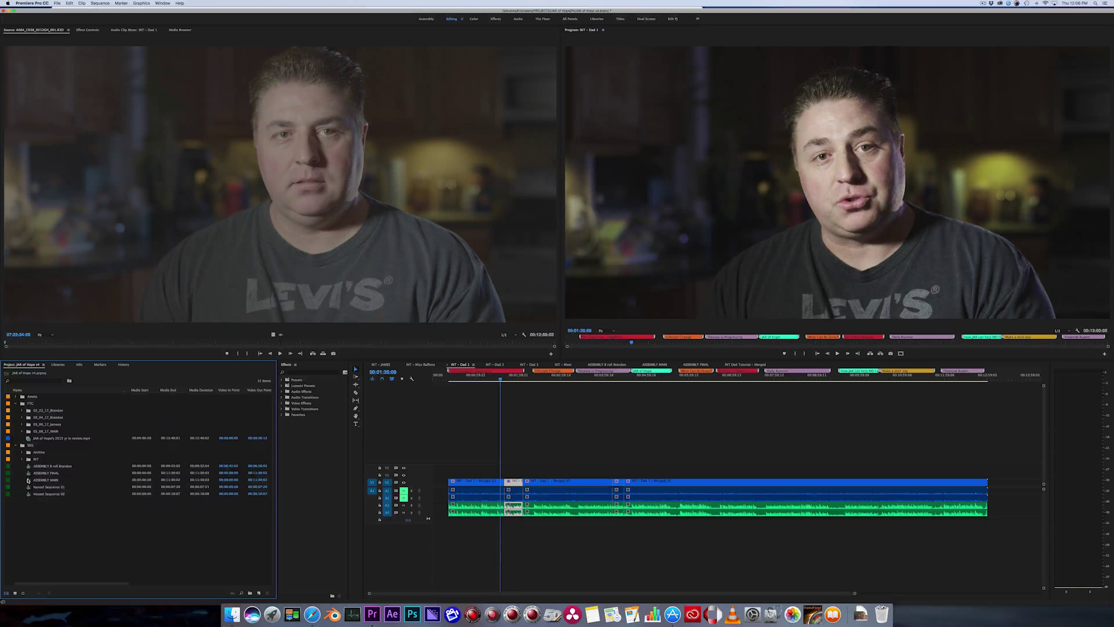
double_click(28, 480)
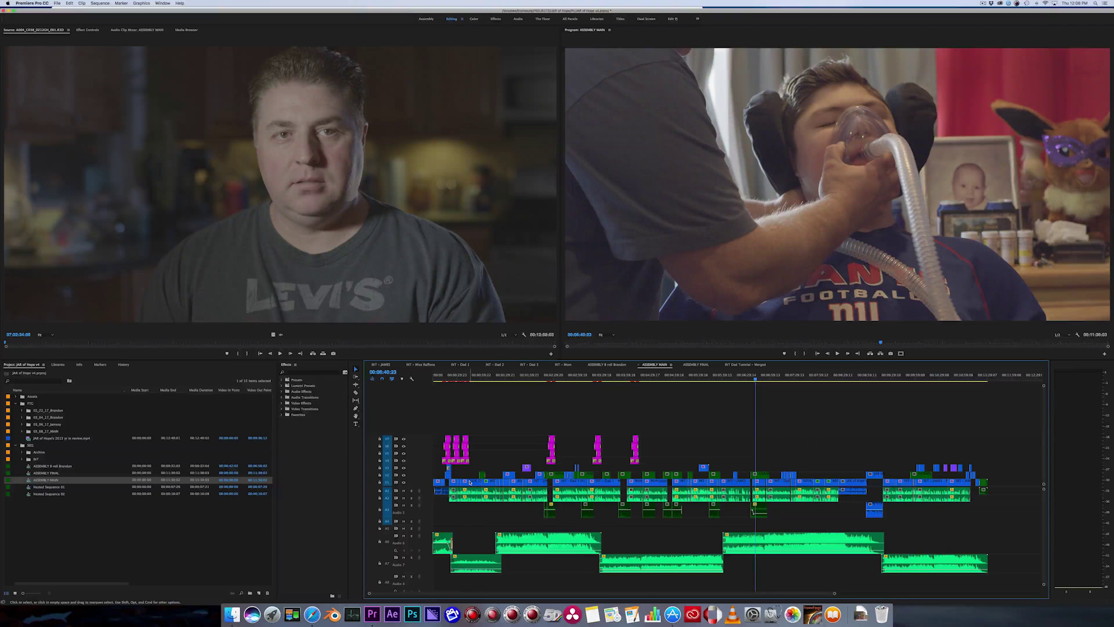
key(equal)
key(equal)
key(equal)
scroll(523, 476, left, 10)
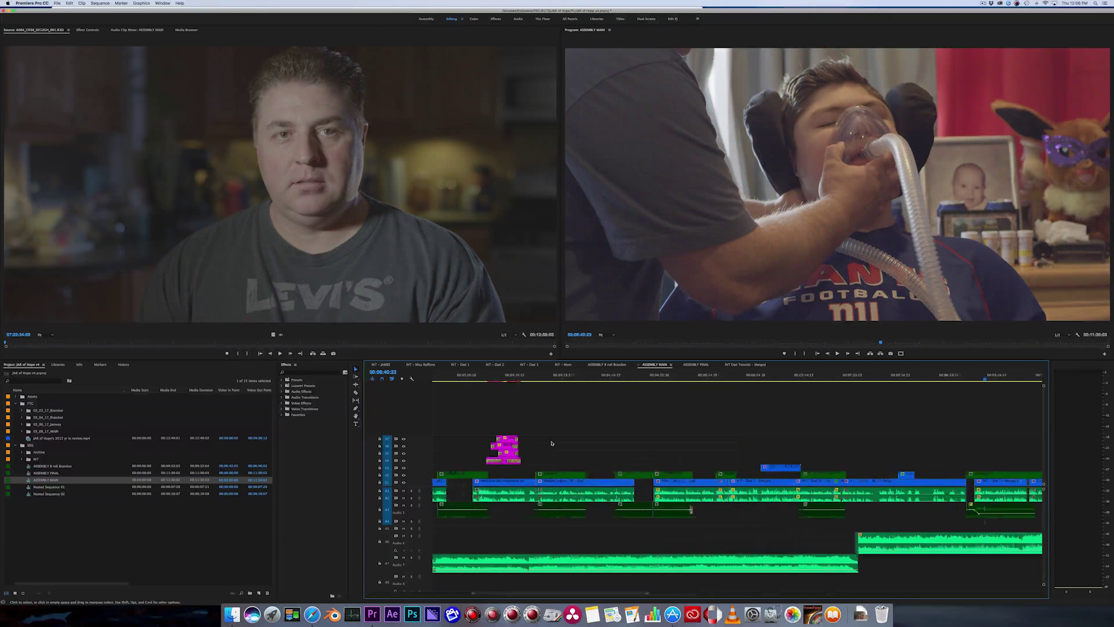
scroll(509, 484, left, 8)
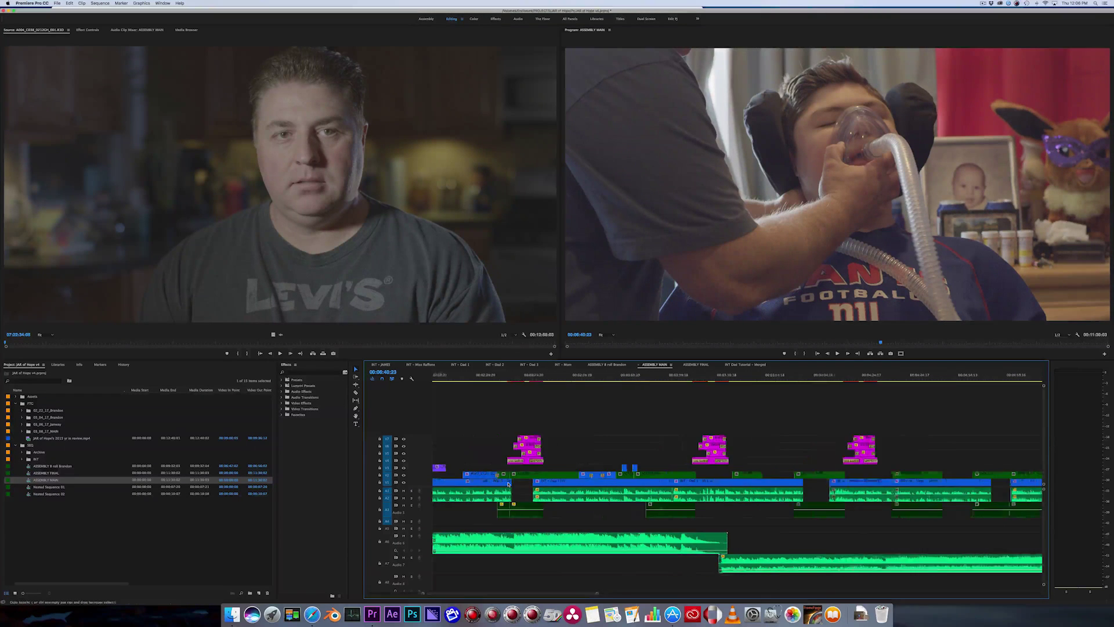
key(backslash)
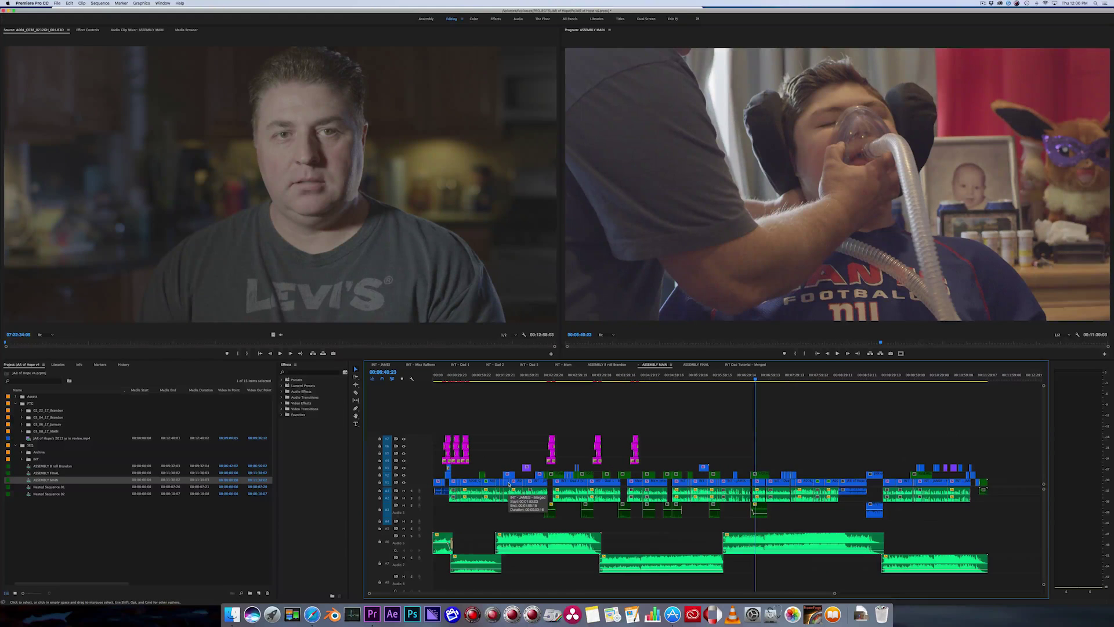
Step: Hide the video track directly above the interview track in ASSEMBLY MAIN to check the shot beneath, and show it again
click(403, 476)
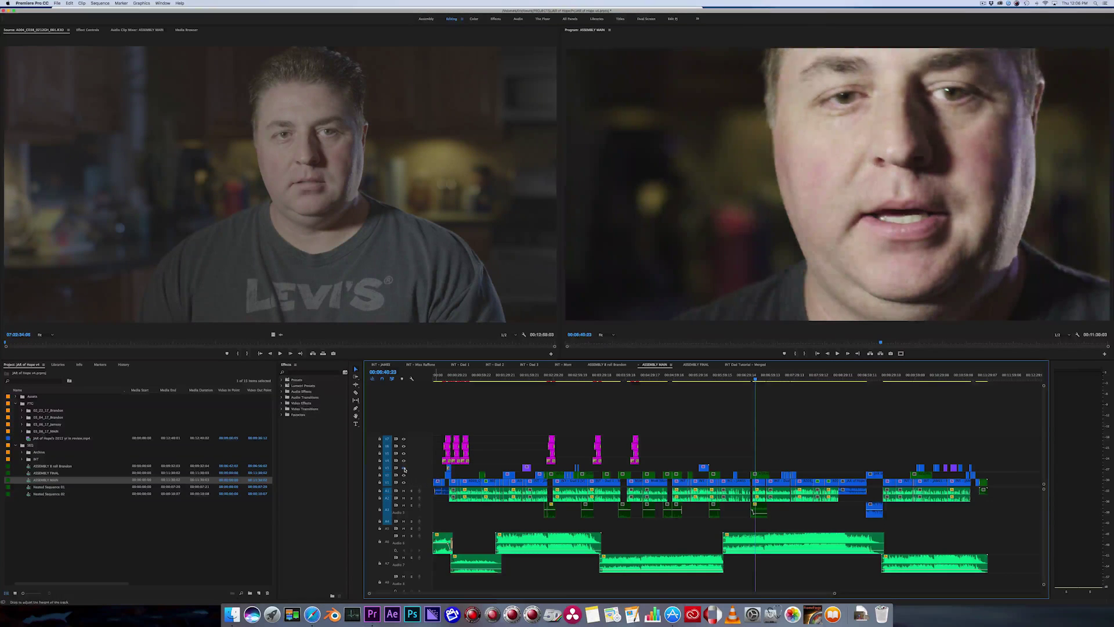
click(404, 482)
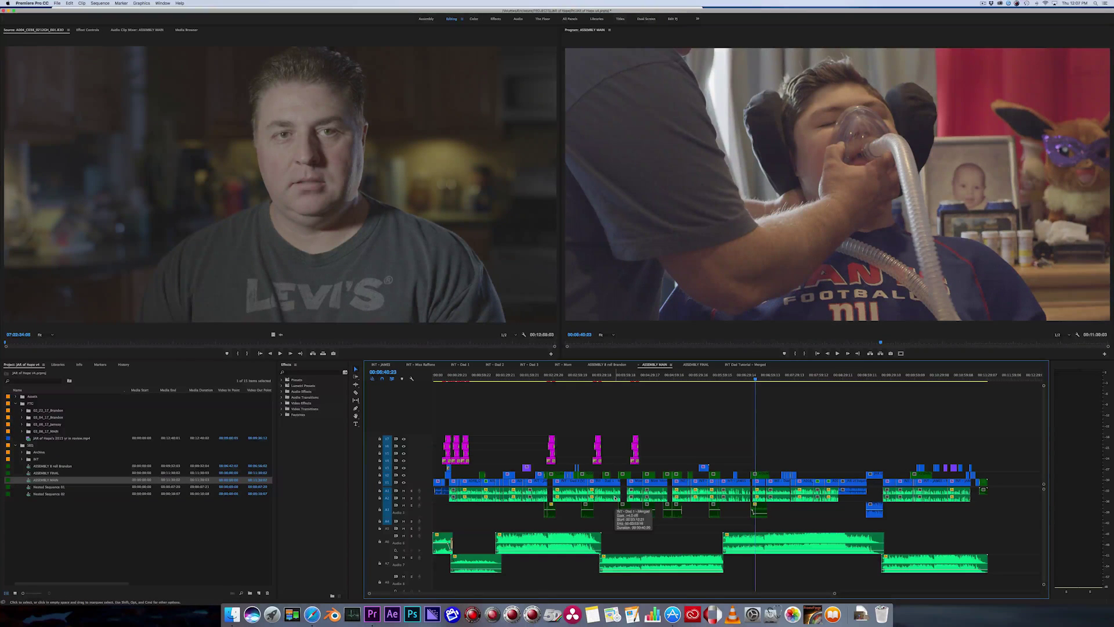
Step: Review the timelines of INT - Dad 1, Dad 2, Dad 3 and Mom, followed by the two other interview sequences
click(461, 364)
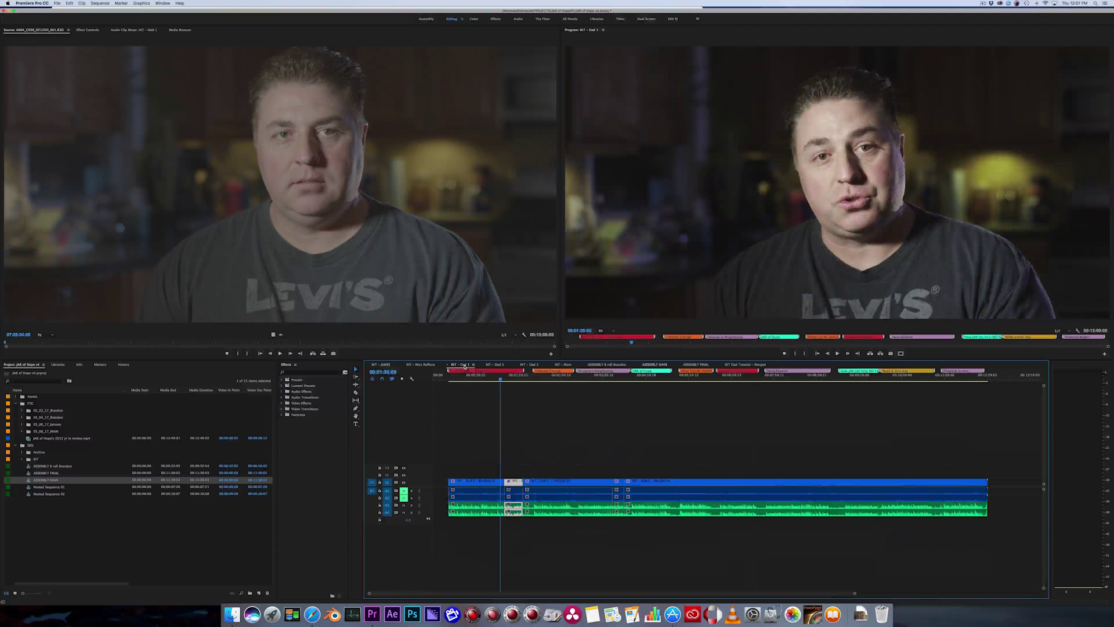
click(497, 364)
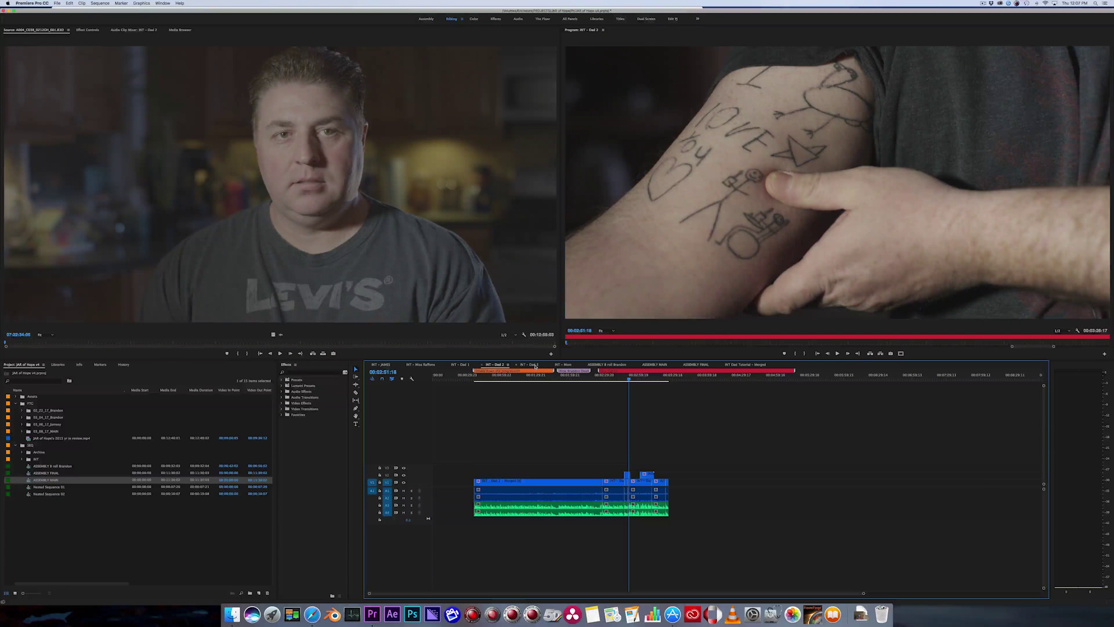
click(530, 364)
click(561, 364)
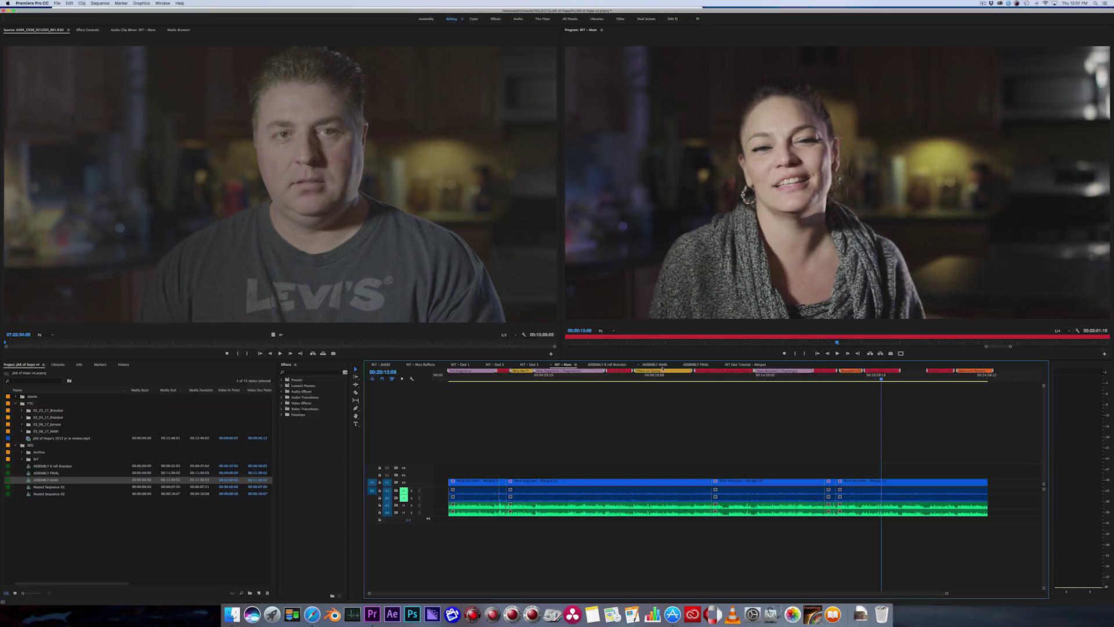
click(430, 366)
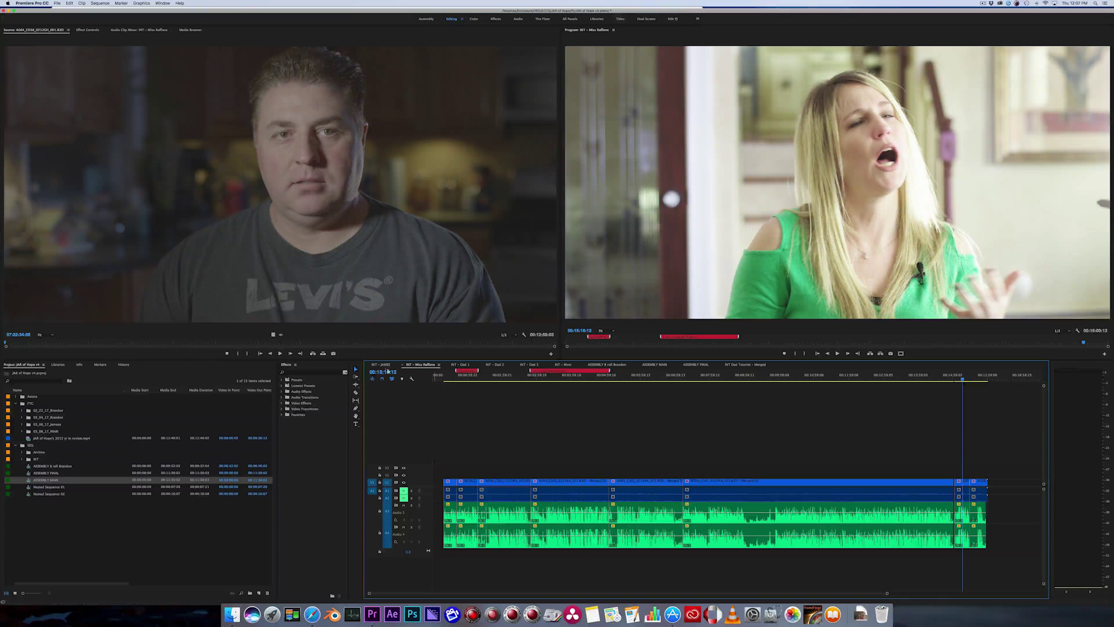
key(super+shift+comma)
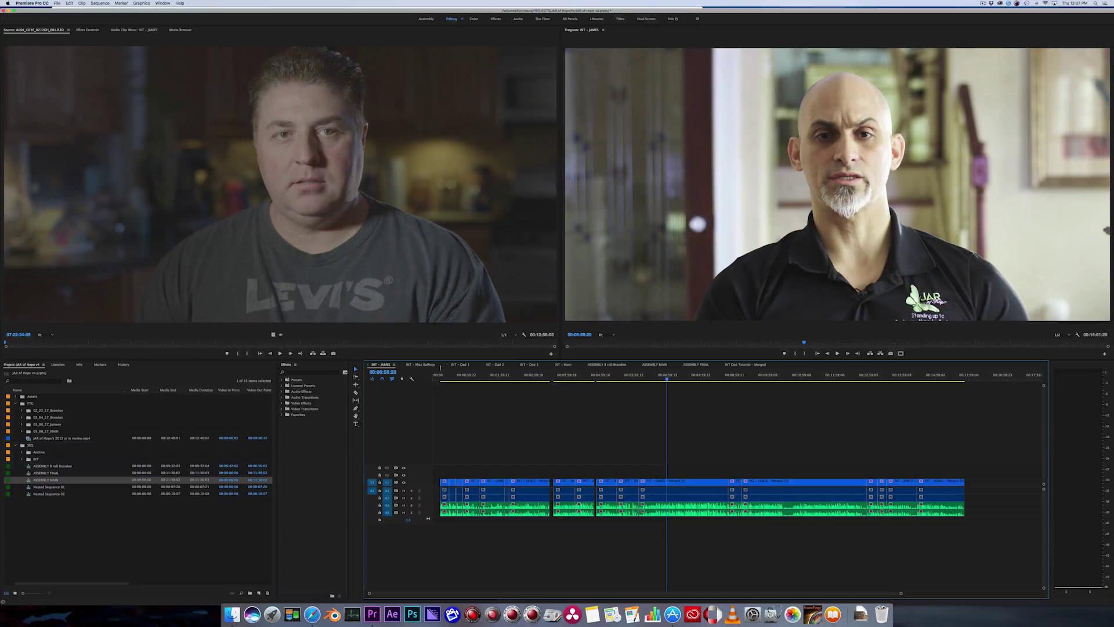
Step: Open ASSEMBLY MAIN and examine its timeline at about 1:20 and up close around 3:10
click(654, 365)
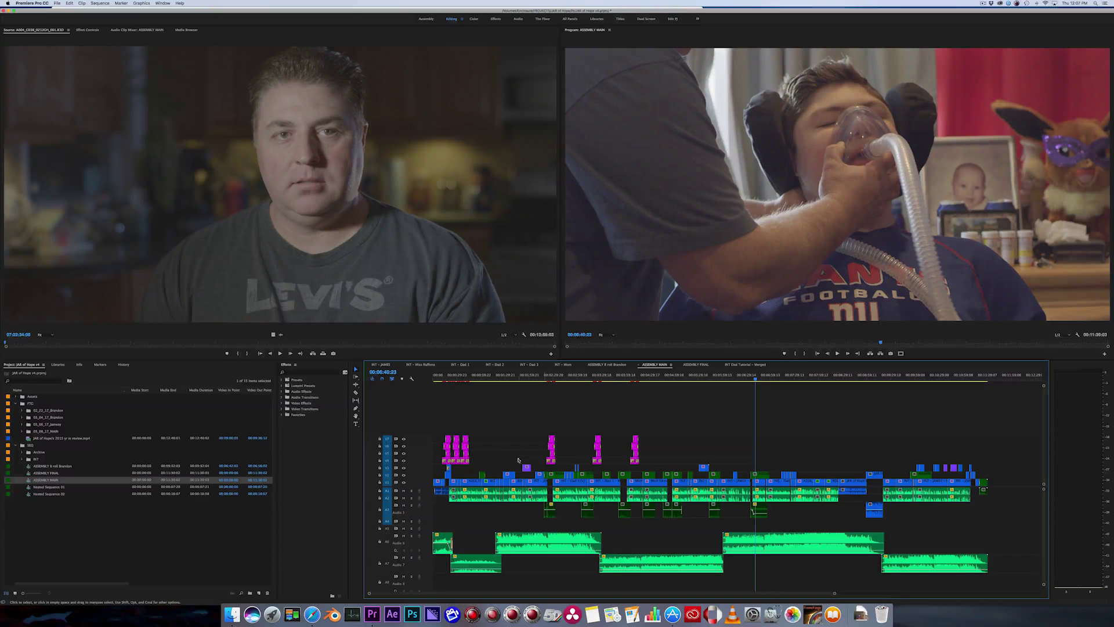
click(499, 375)
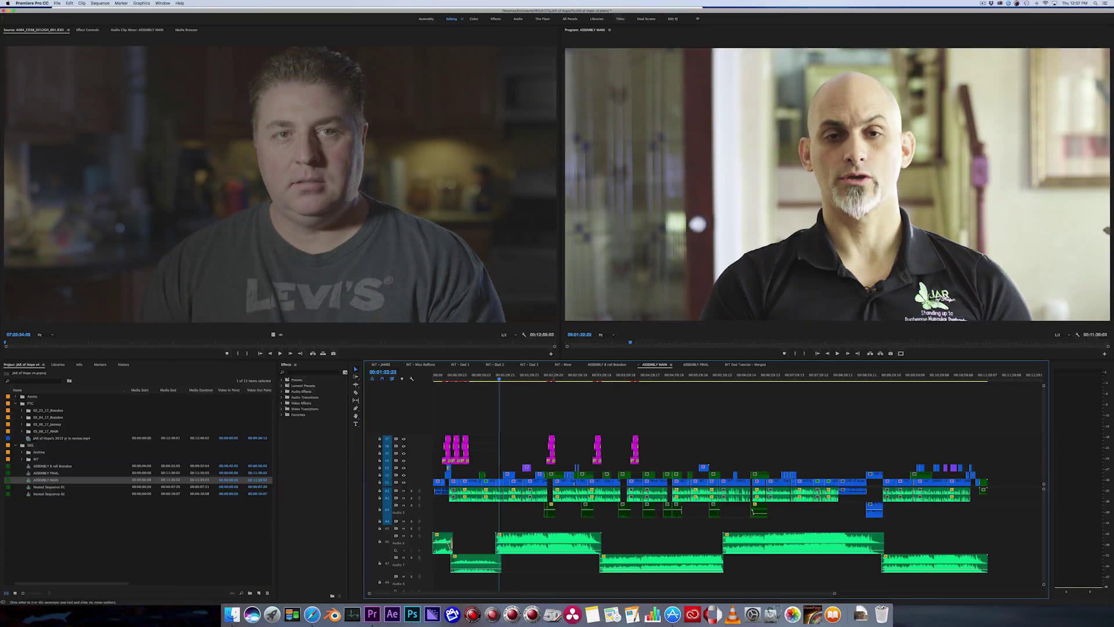
click(586, 374)
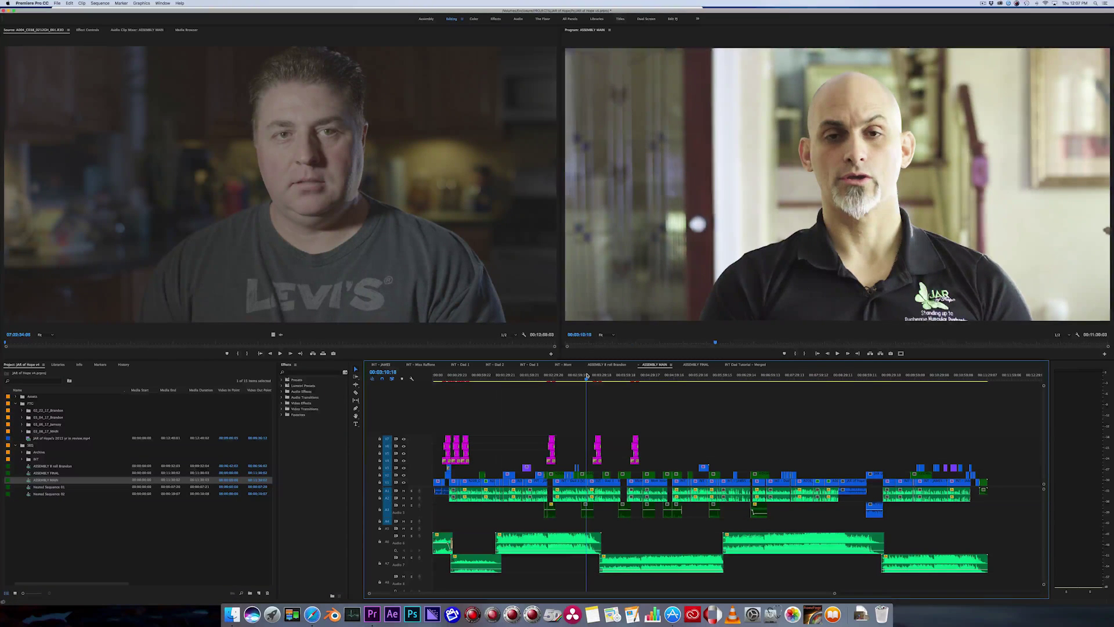
key(=)
key(=)
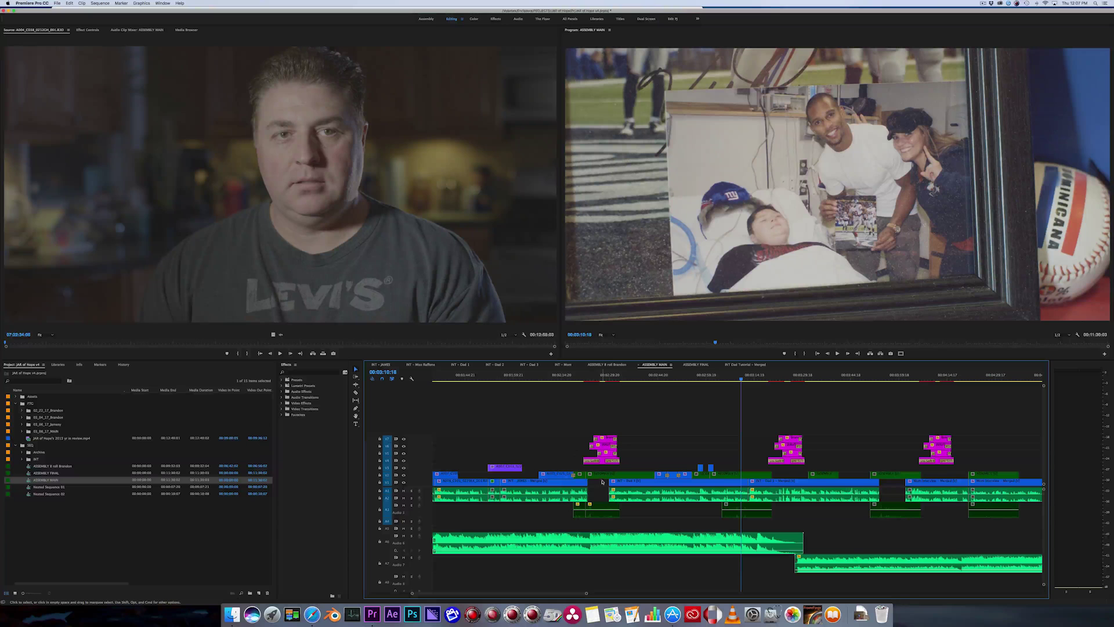
Step: Open the ASSEMBLY B roll sequence and scrub through its footage from near the start to about five minutes
click(607, 364)
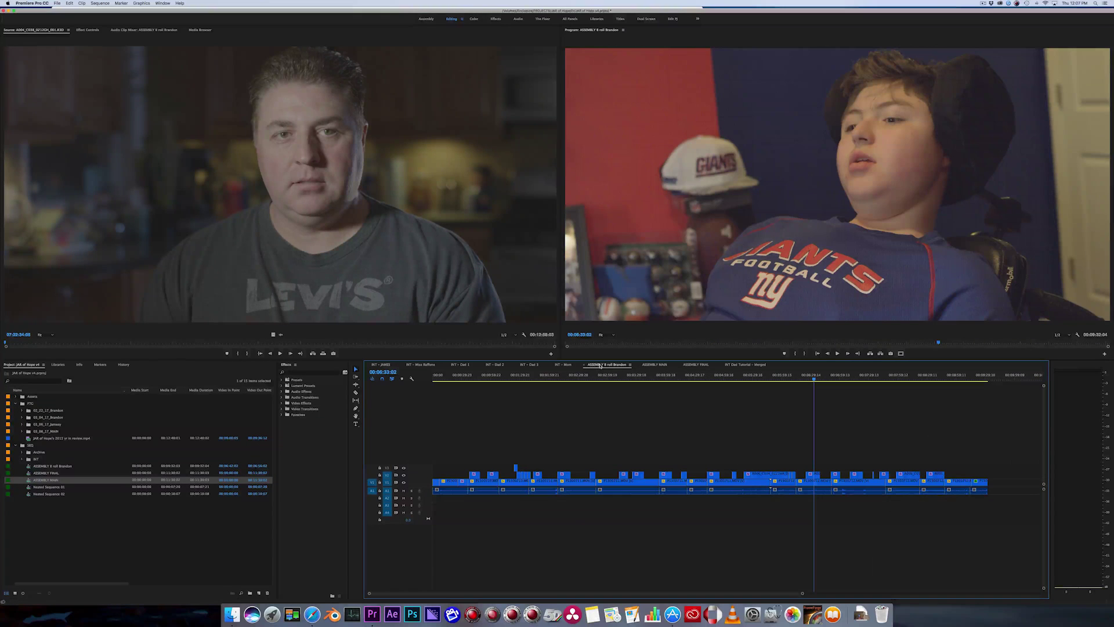
click(452, 375)
drag(453, 376, 736, 395)
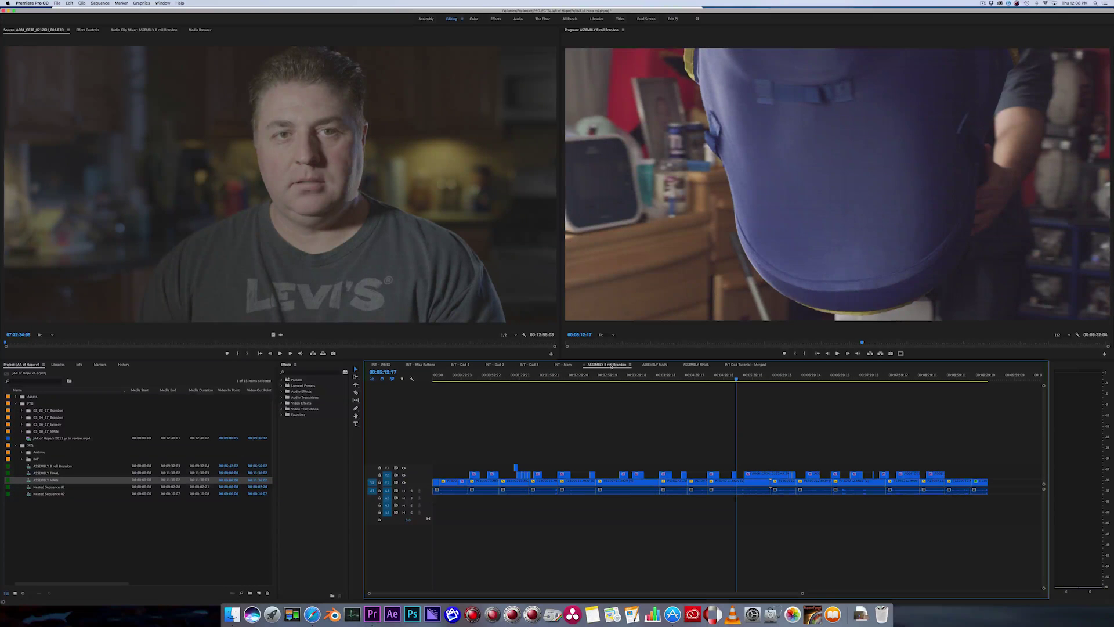
Step: Reveal the ASSEMBLY B roll sequence in the project and select it there
click(629, 365)
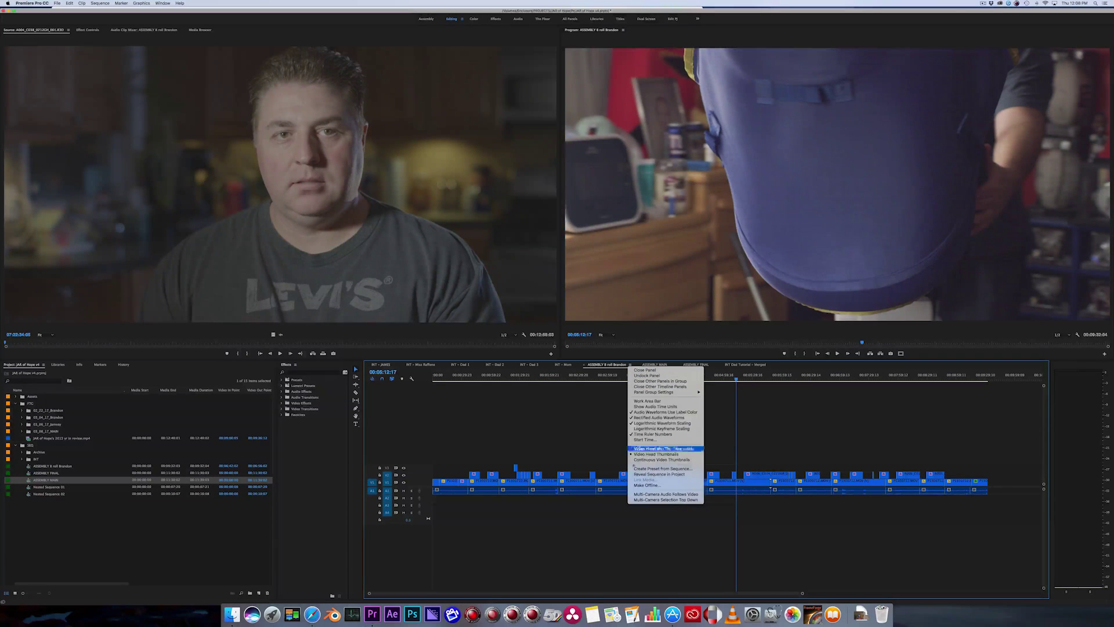
click(659, 474)
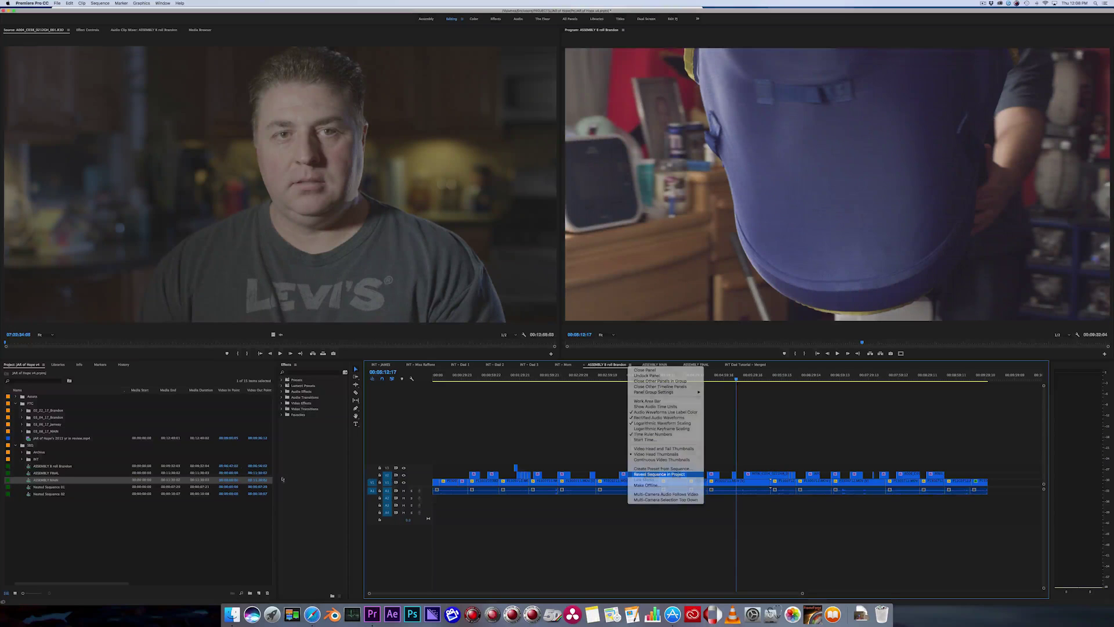
click(28, 468)
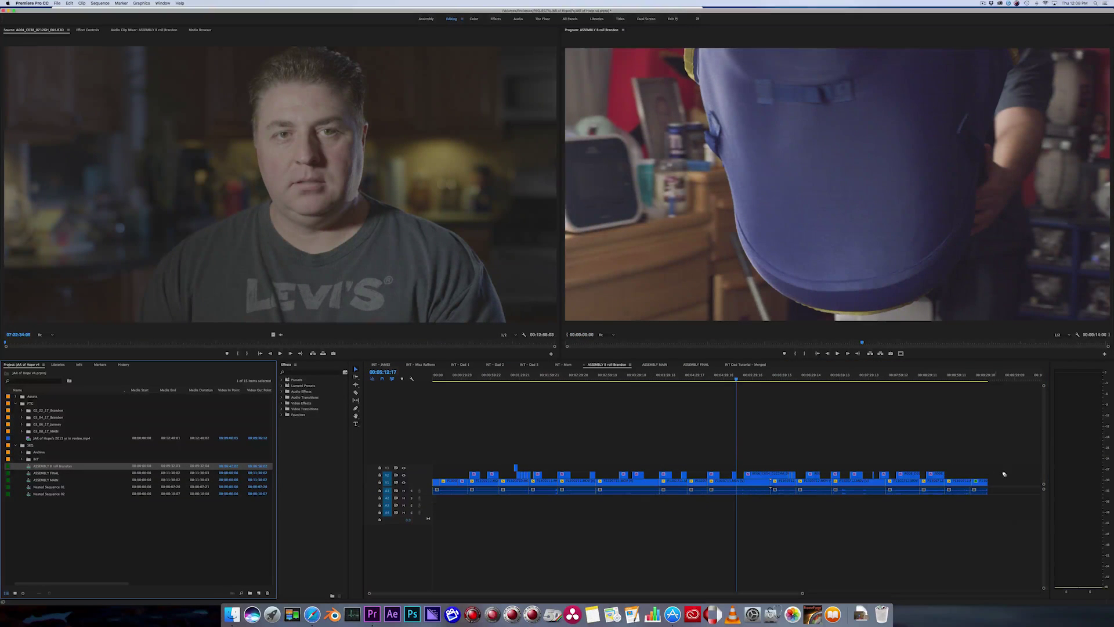
Step: Nest the ASSEMBLY B roll sequence in ASSEMBLY MAIN, in the empty area well after the last clip
click(655, 365)
key(minus)
key(minus)
key(minus)
key(minus)
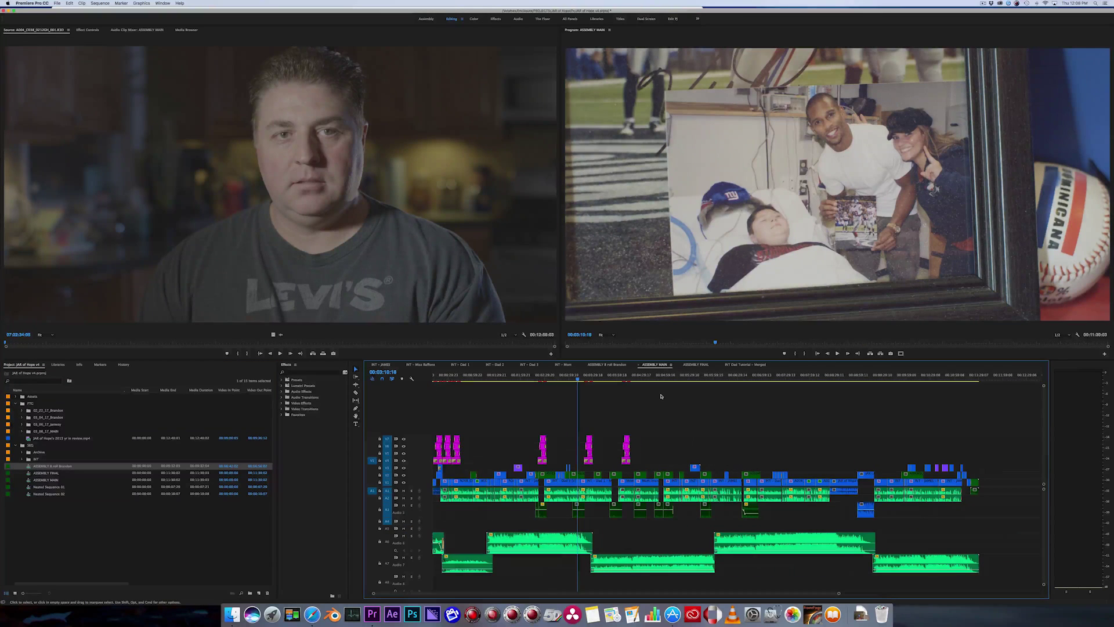
key(minus)
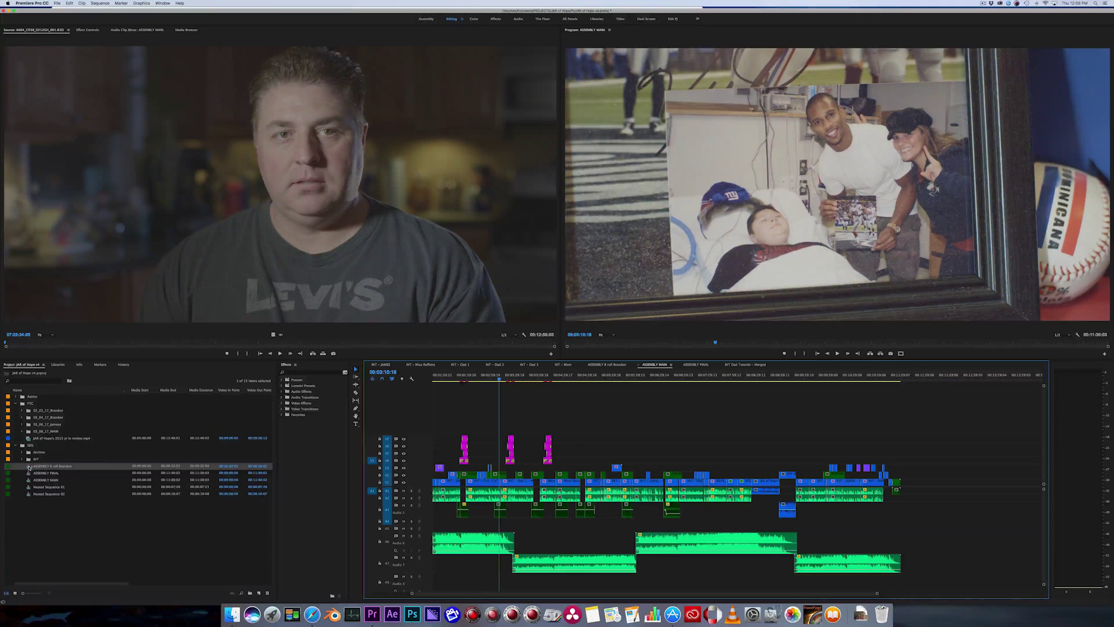
drag(66, 466, 960, 489)
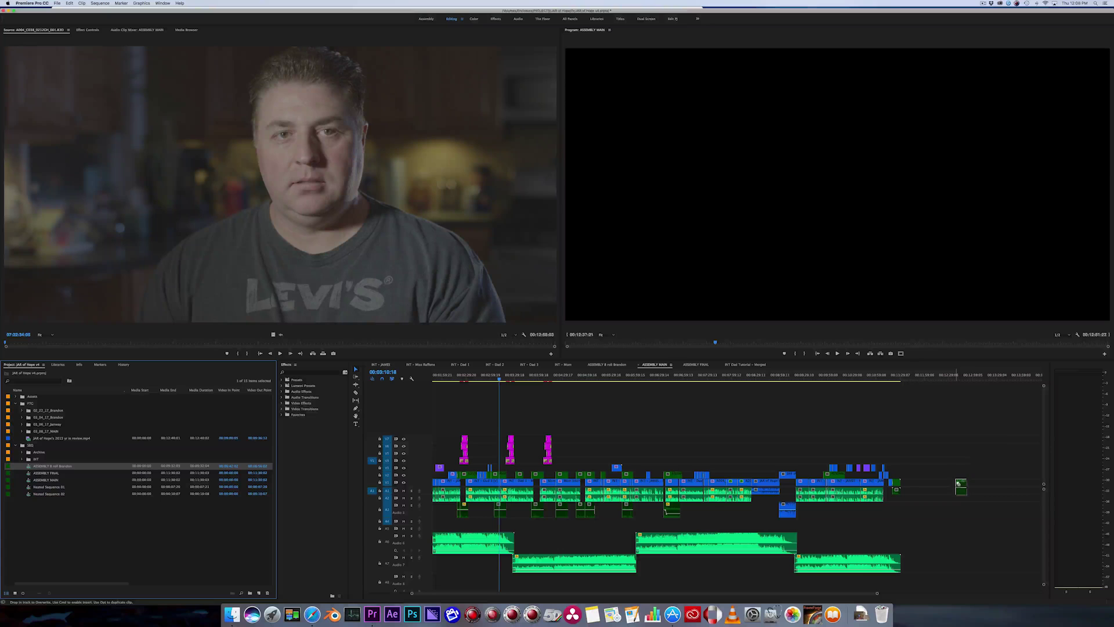
click(963, 379)
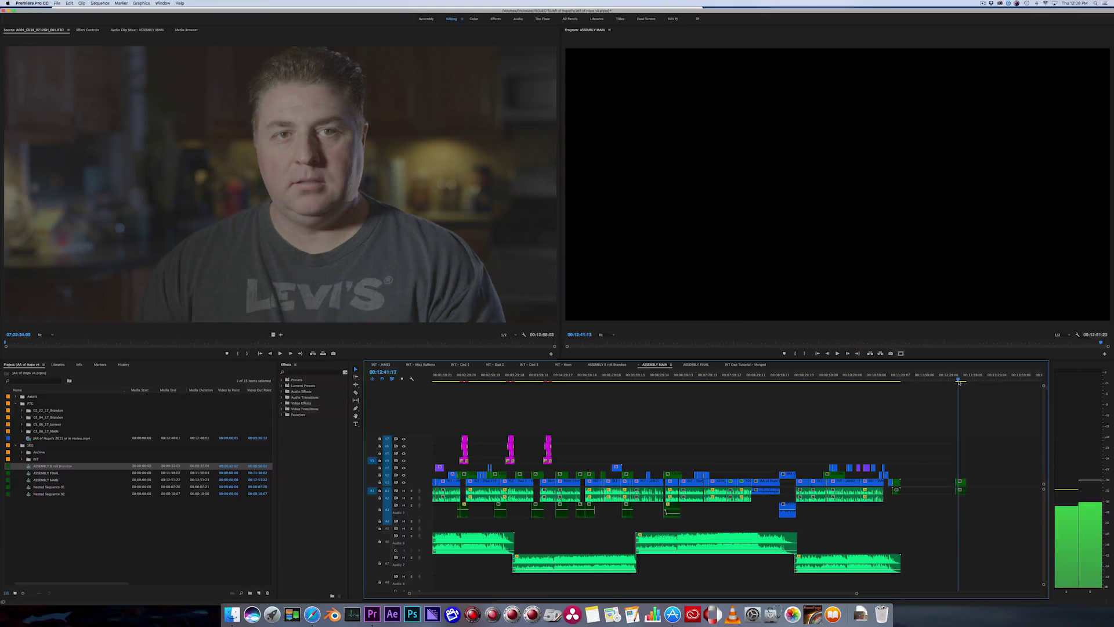
Step: Delete the nested B-roll clip placed after the end of ASSEMBLY MAIN
click(962, 486)
key(Delete)
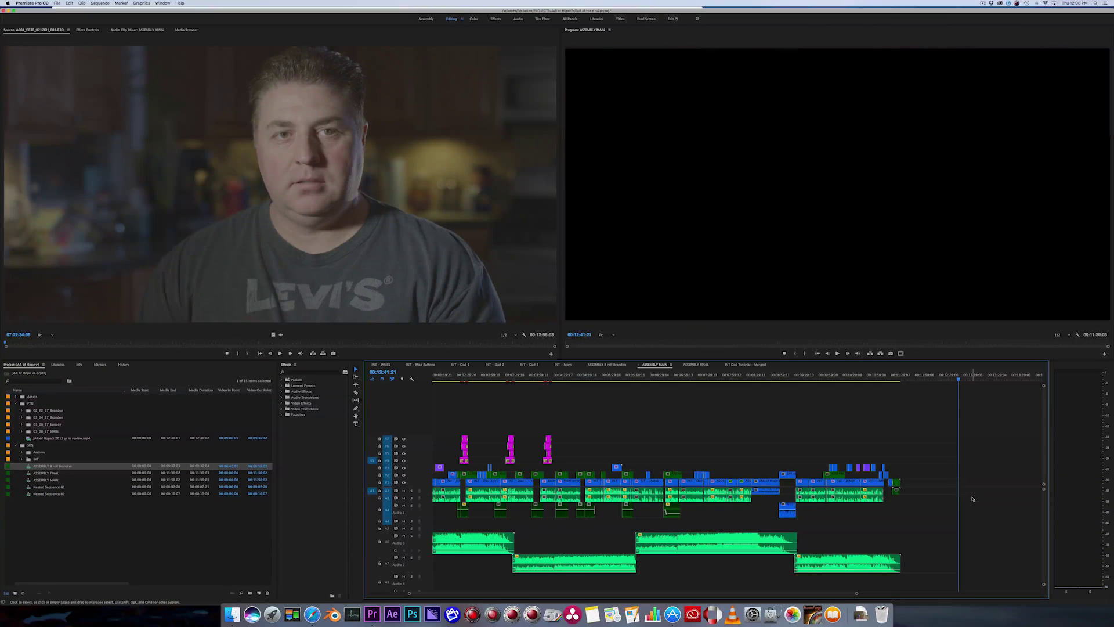
key(backslash)
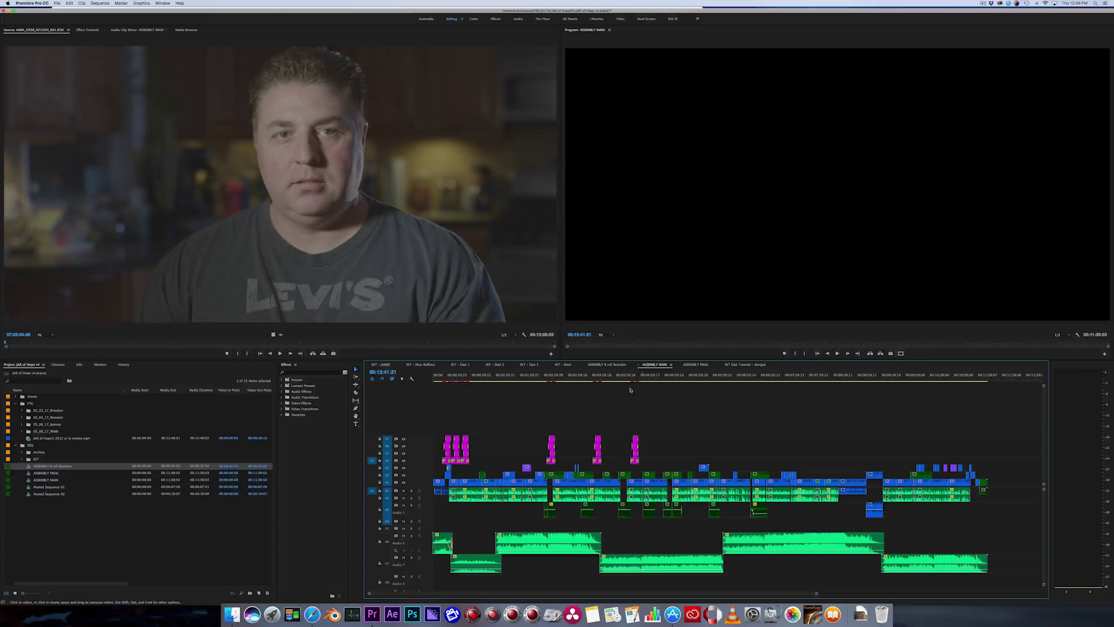
Step: Check the ASSEMBLY B roll sequence again, return to ASSEMBLY MAIN and scrub its opening to about 1:39
key(super+shift+comma)
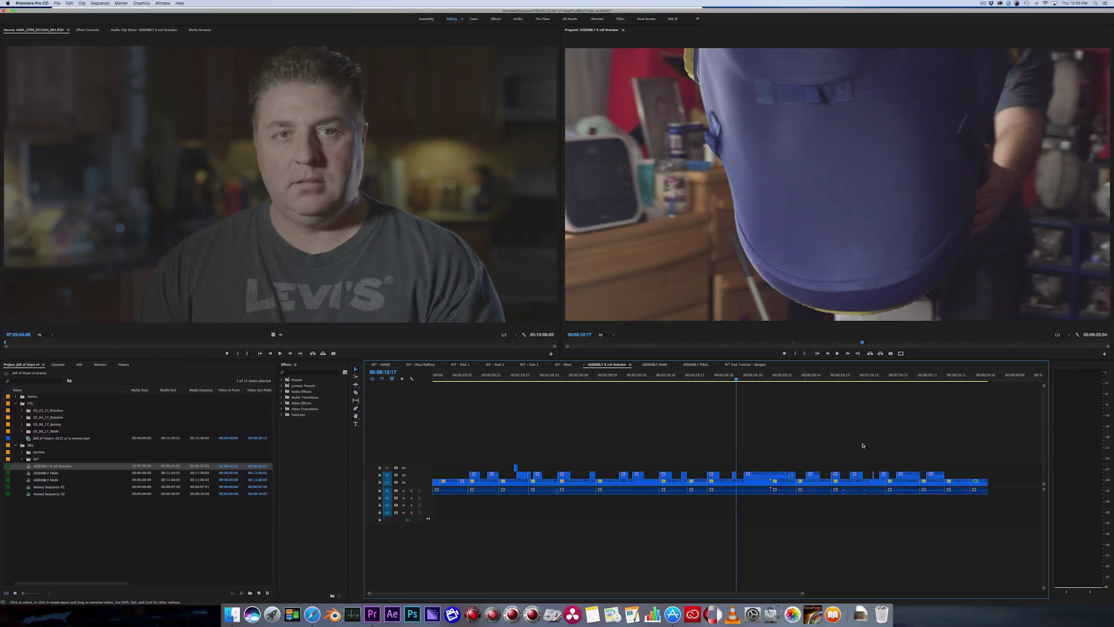
click(655, 364)
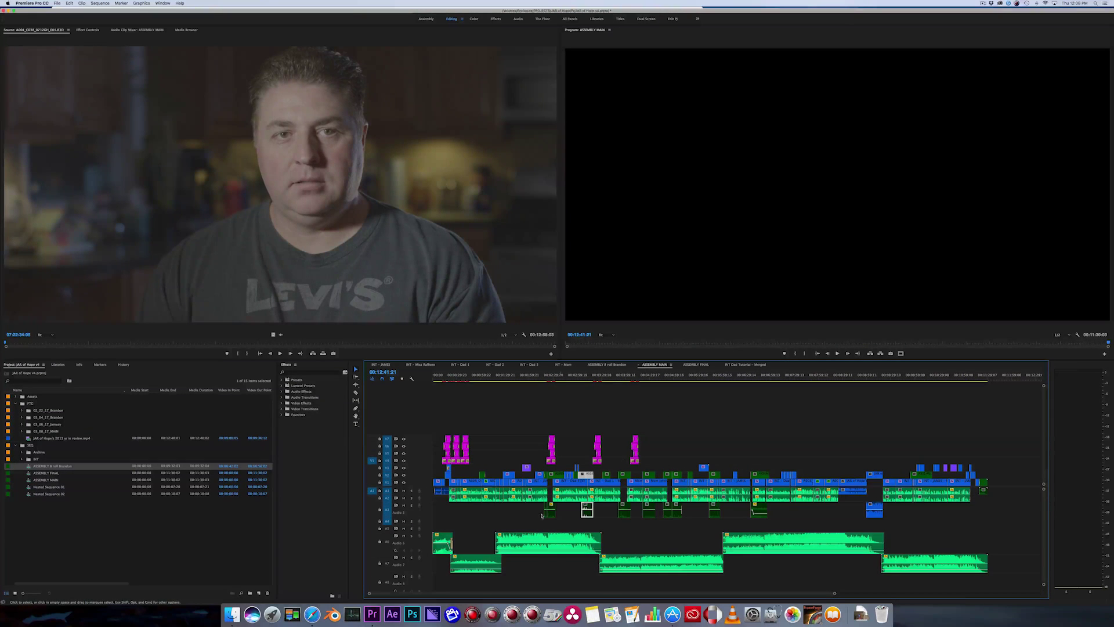
click(452, 380)
drag(454, 380, 512, 381)
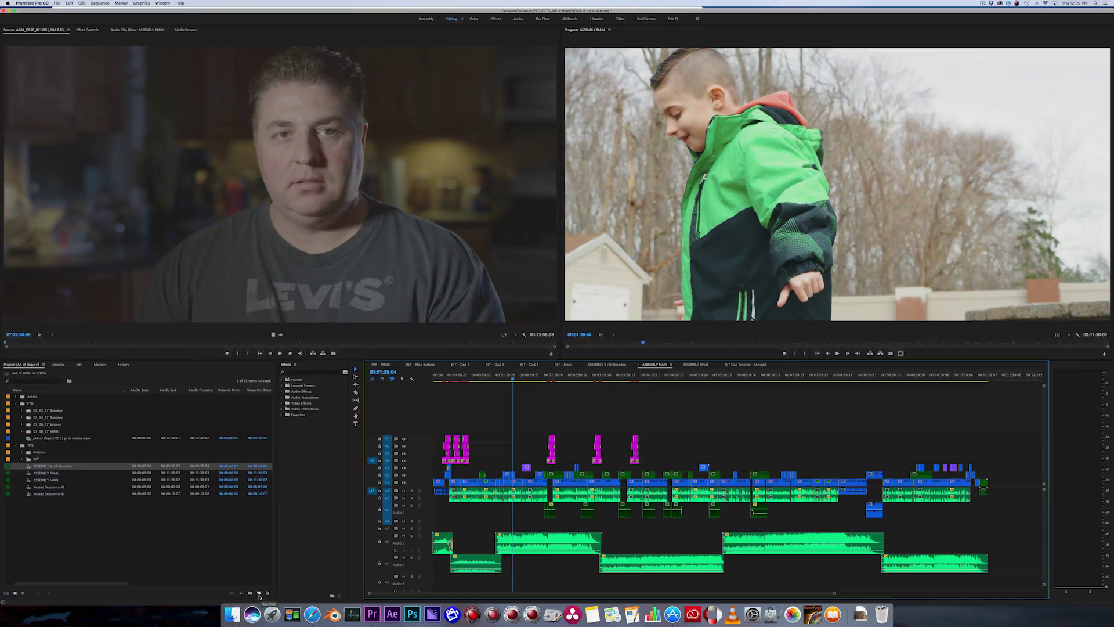
Step: Open ASSEMBLY FINAL, inspect the Lumetri Color effect on its adjustment layer and preview the picture at about six minutes
click(695, 365)
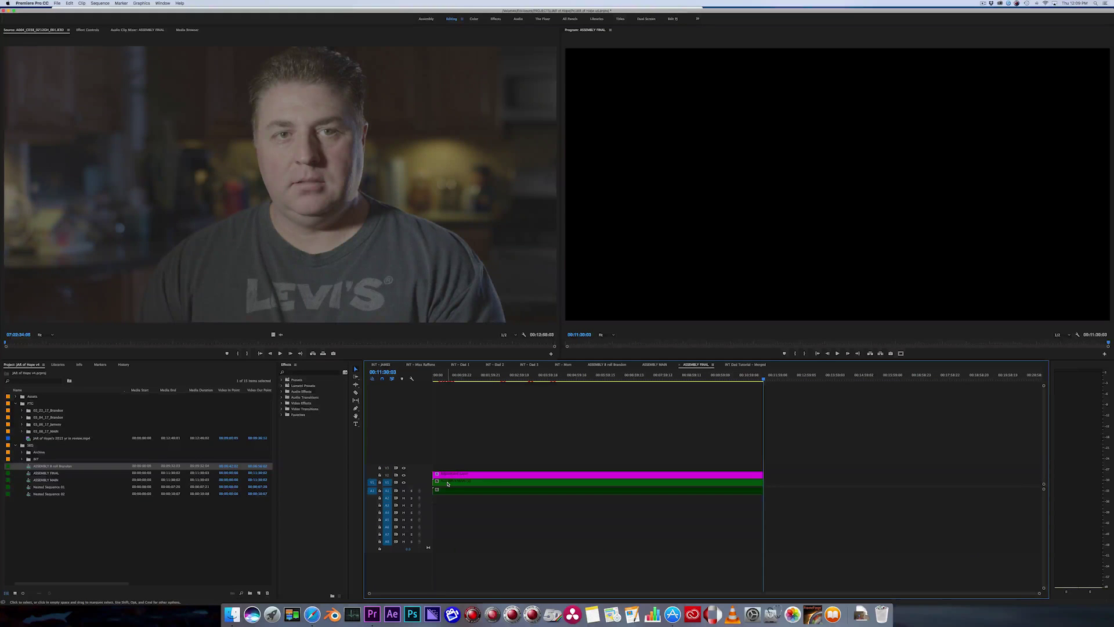
key(Up)
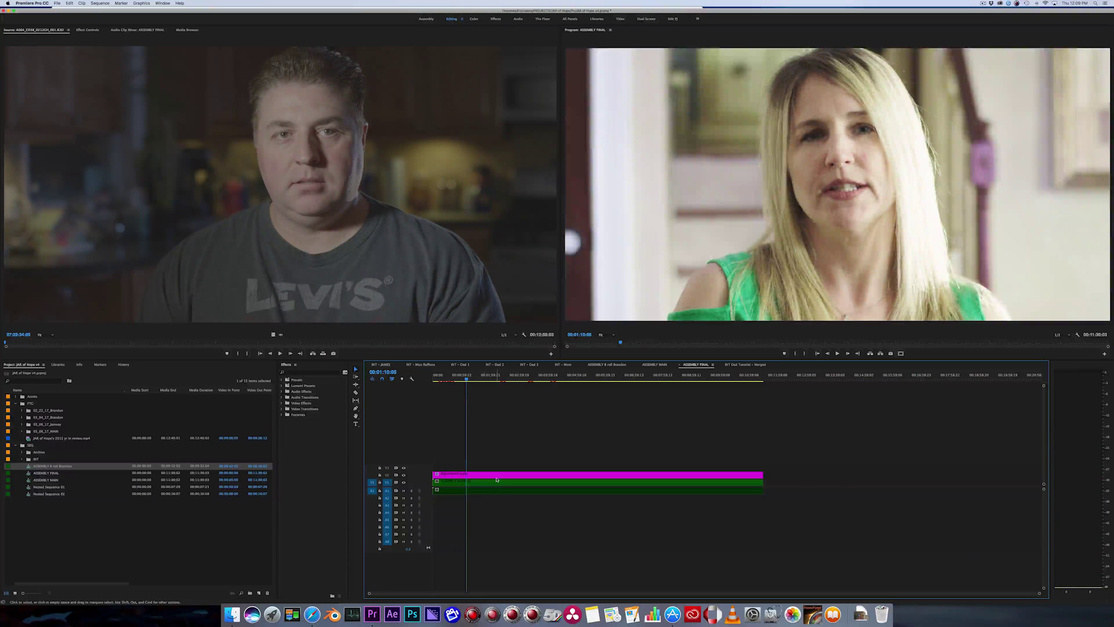
click(497, 478)
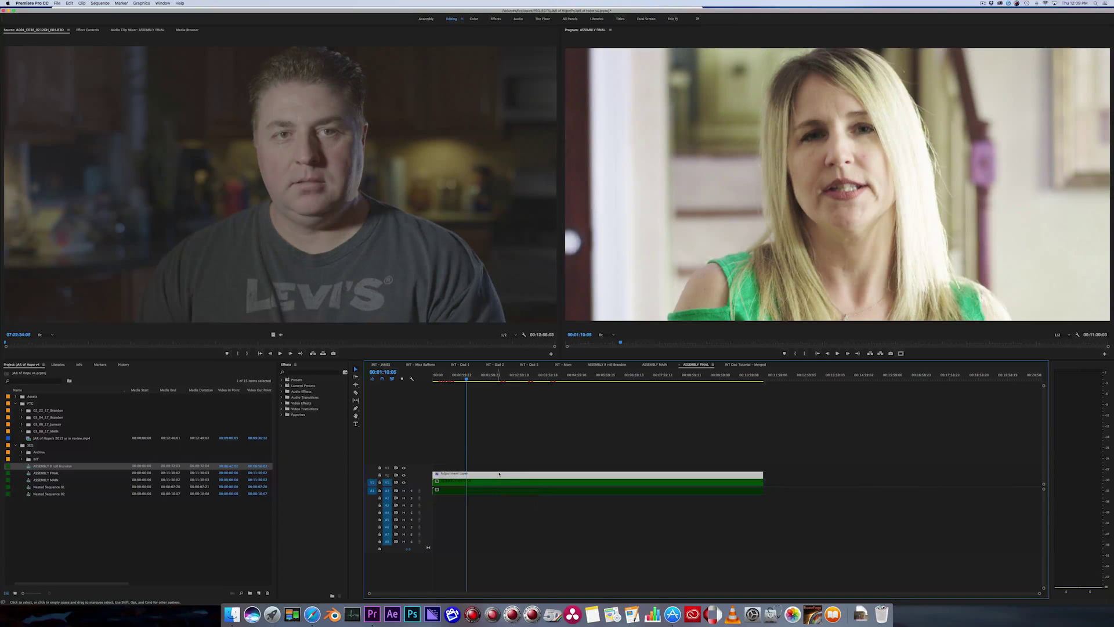
click(88, 31)
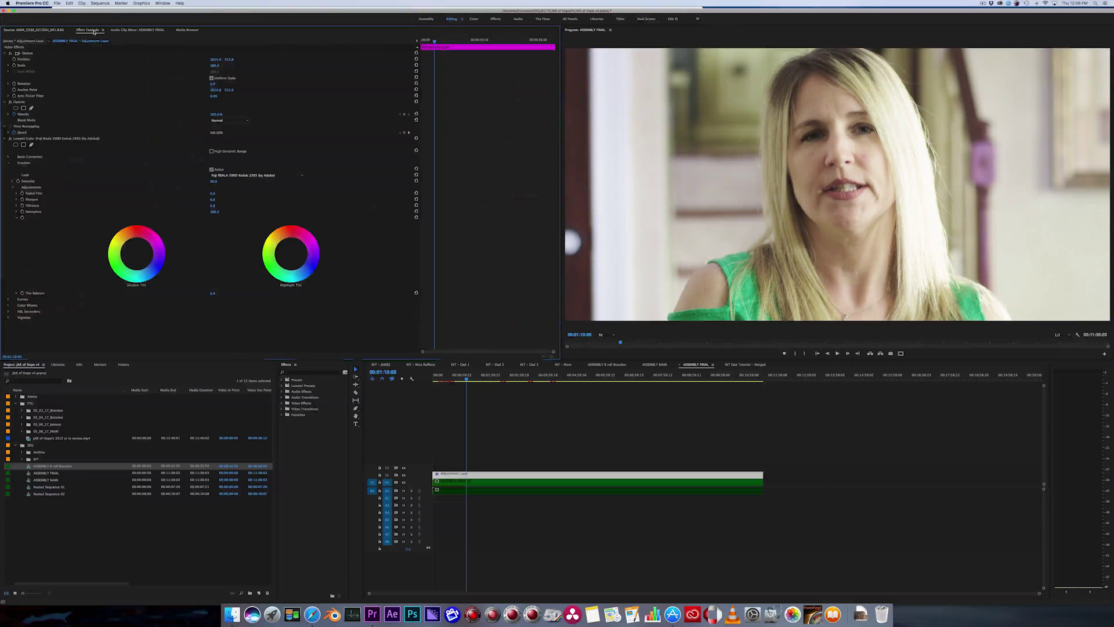
click(578, 436)
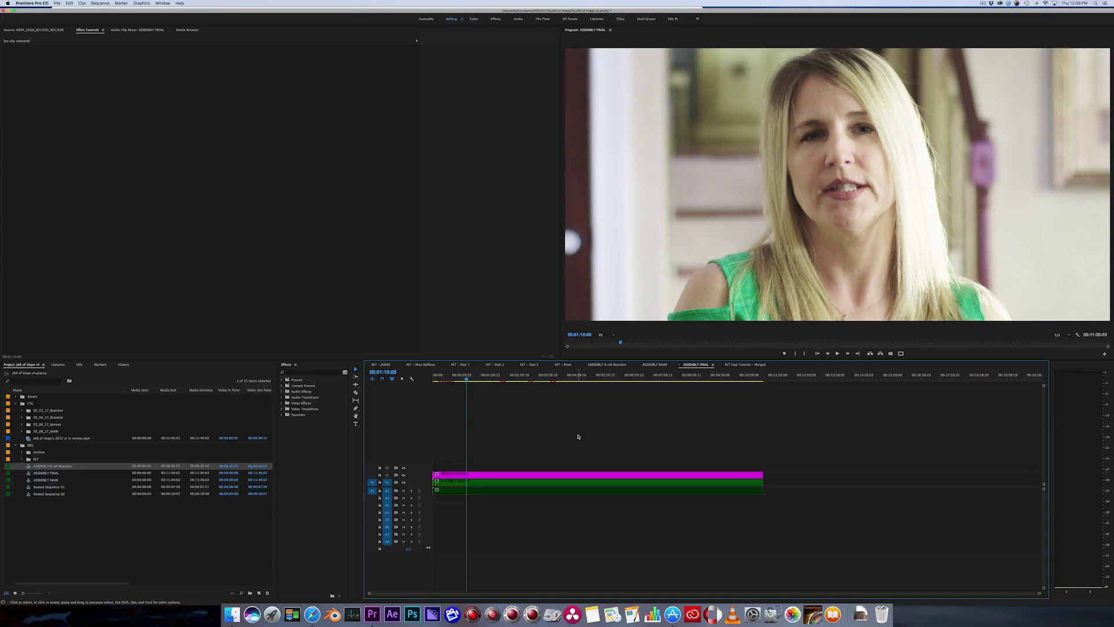
drag(581, 380, 613, 383)
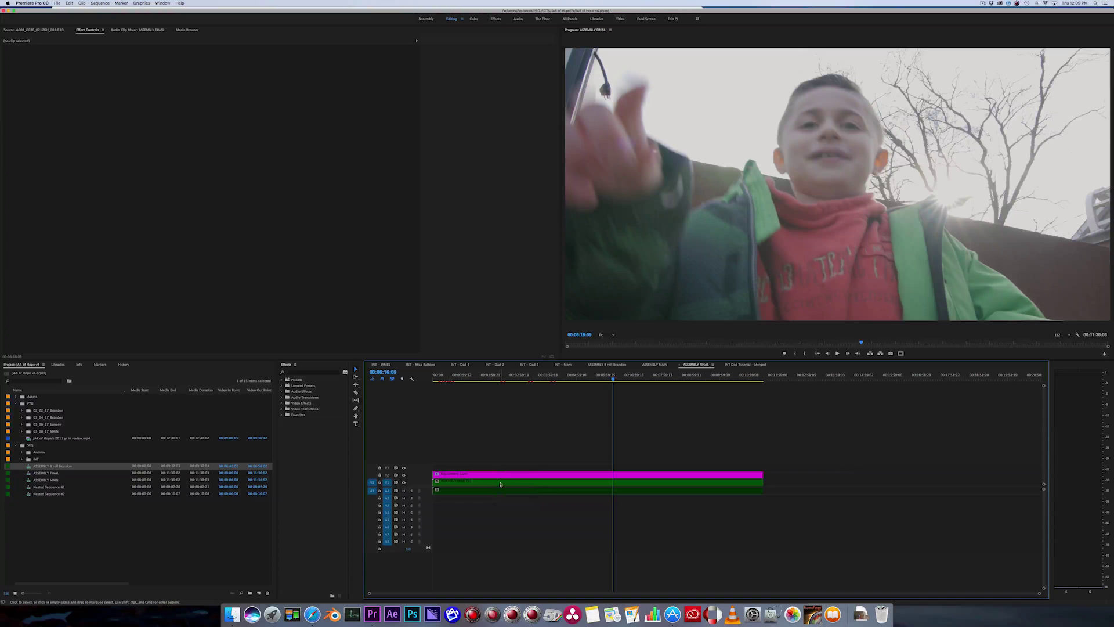
Step: Return to INT - Dad 1, clear the project and clip selections, and look over the INT - Dad 2 and INT - Mom sequences
click(461, 364)
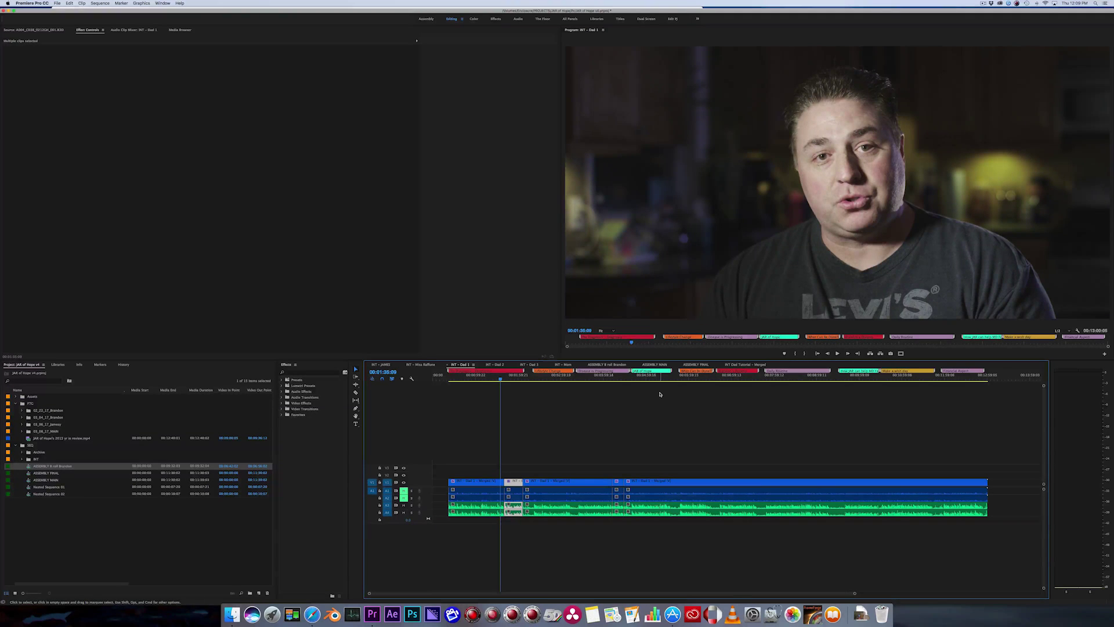
click(197, 527)
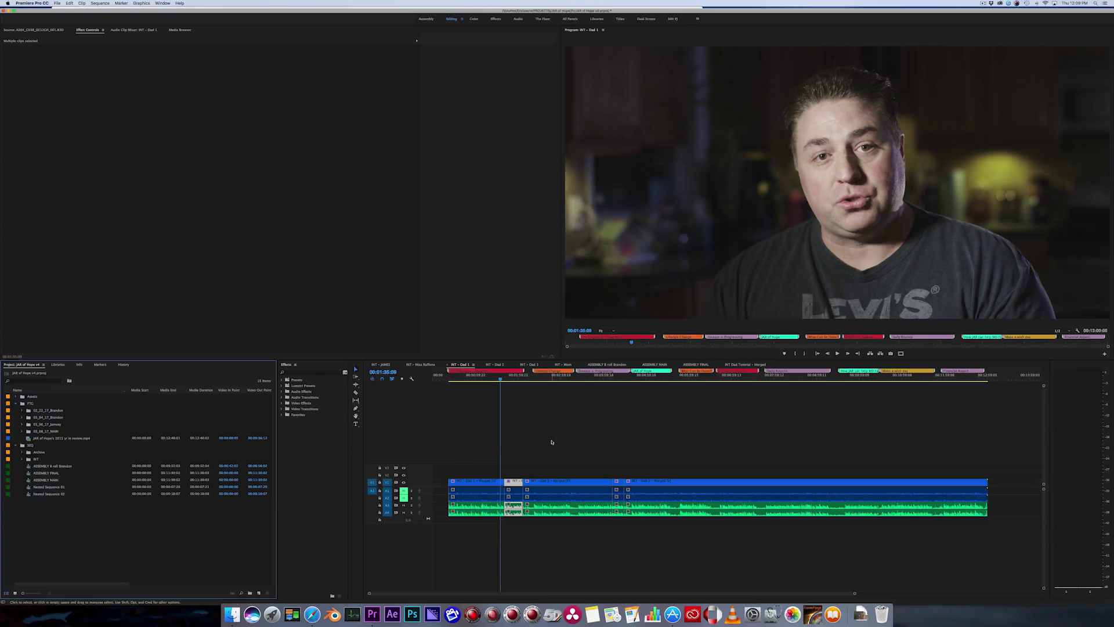
click(503, 399)
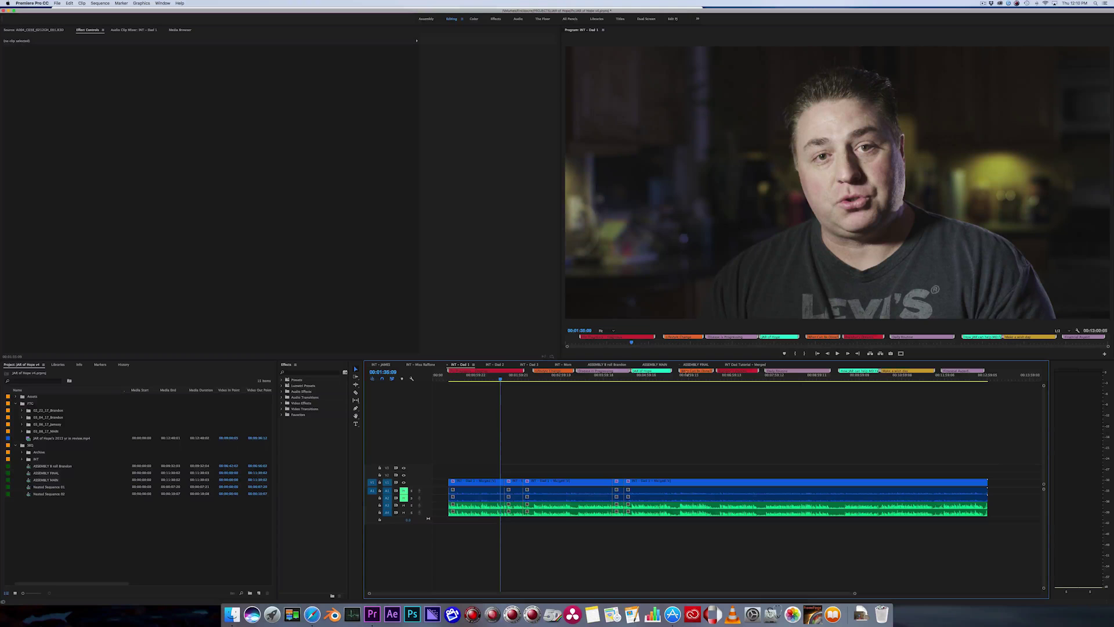
click(496, 364)
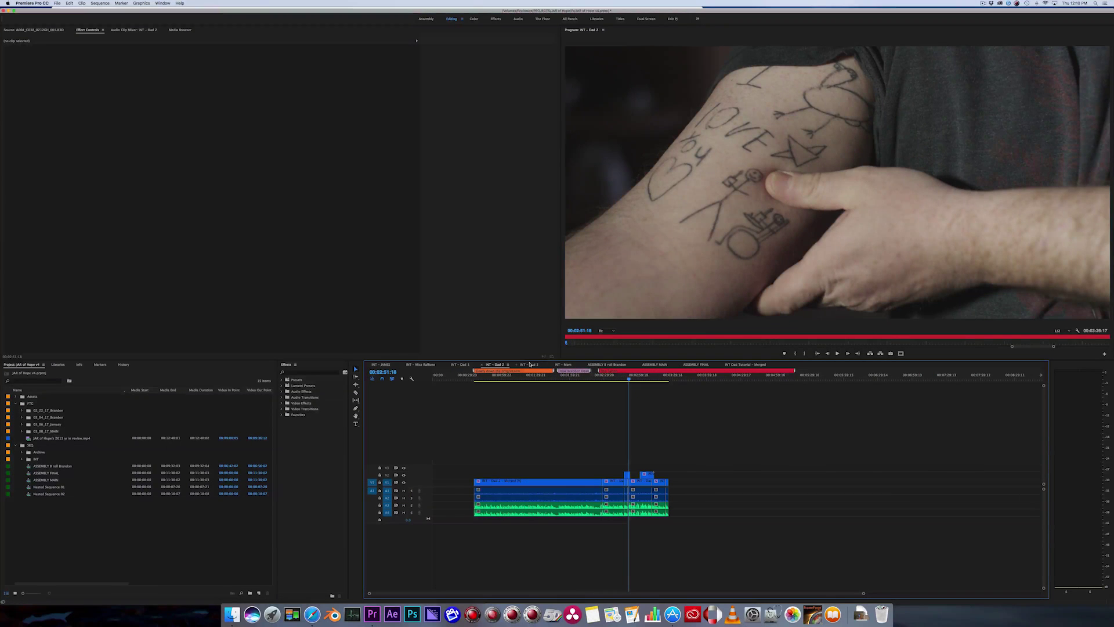
click(566, 364)
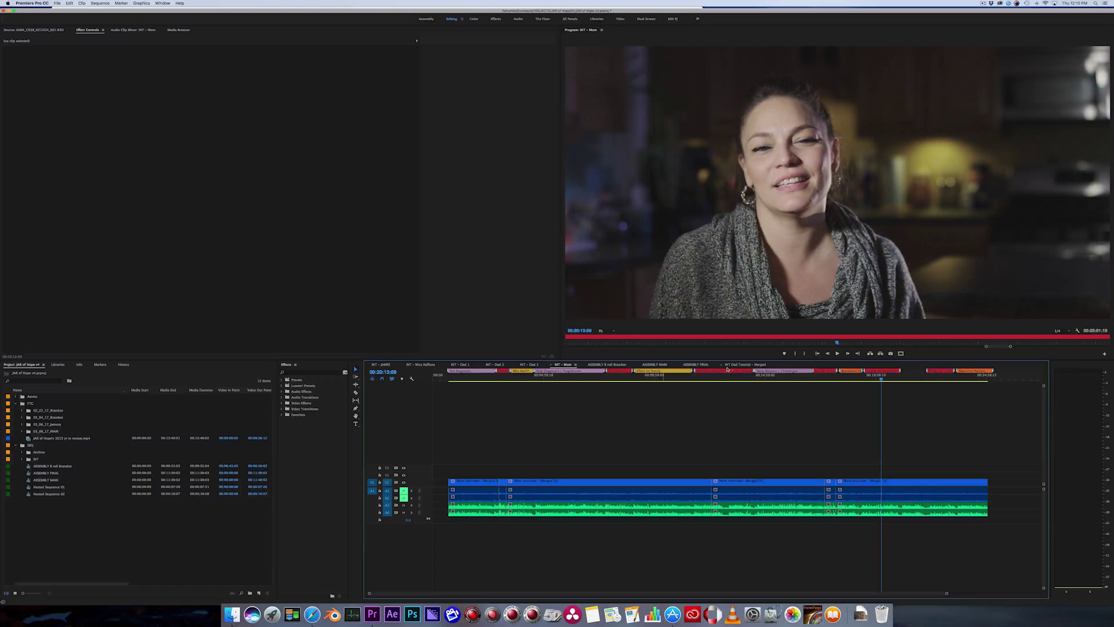